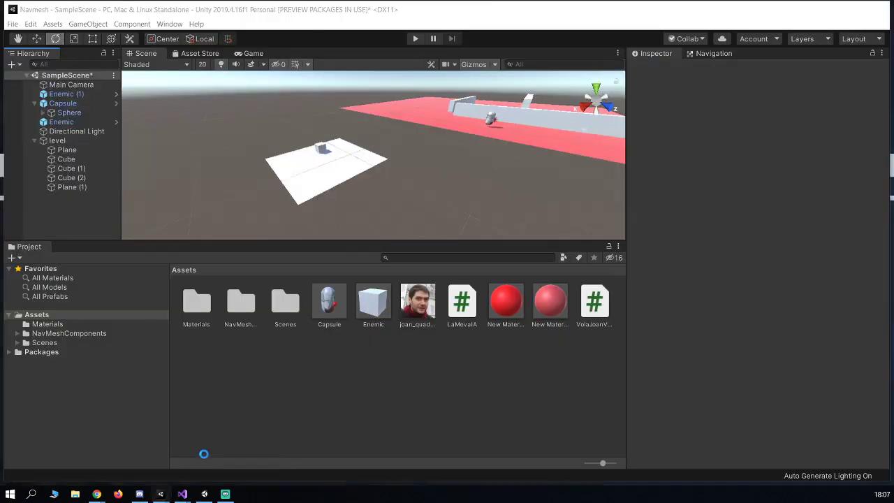
# Examine the capsule character on the red plane and the walled layout around it in the scene
pyautogui.moveTo(466, 81); pyautogui.dragTo(352, 155, button='middle')
pyautogui.scroll(-3, 413, 130)
pyautogui.scroll(3, 326, 89)
pyautogui.scroll(1, 351, 155)
pyautogui.keyDown('alt'); pyautogui.moveTo(351, 153); pyautogui.dragTo(375, 139); pyautogui.keyUp('alt')
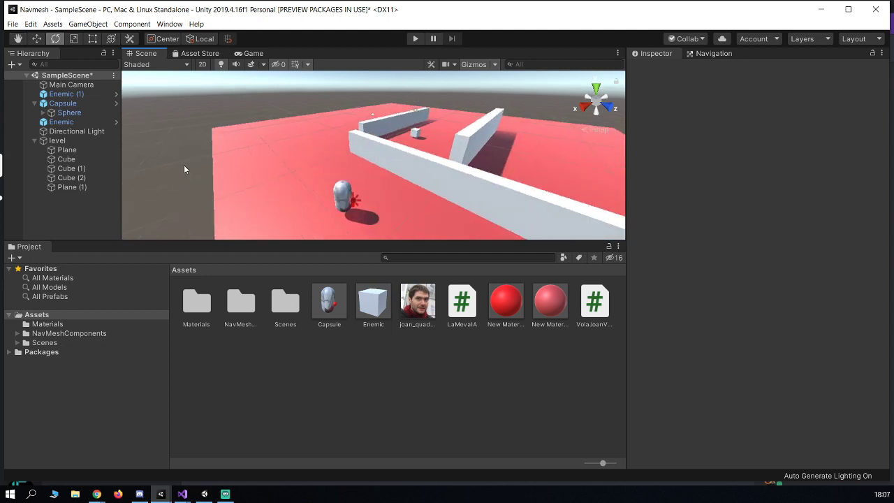
pyautogui.click(344, 194)
pyautogui.scroll(3, 382, 203)
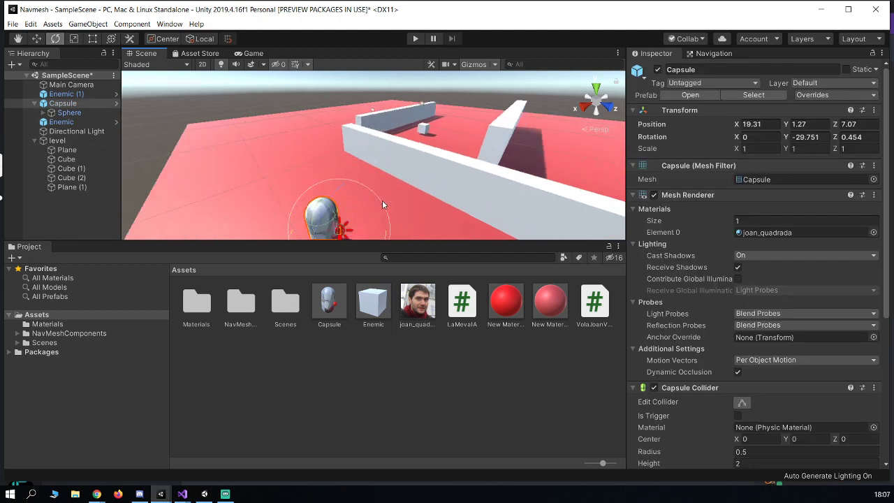
pyautogui.scroll(6, 371, 172)
pyautogui.scroll(-4, 361, 149)
pyautogui.moveTo(360, 158); pyautogui.dragTo(359, 163, button='right')
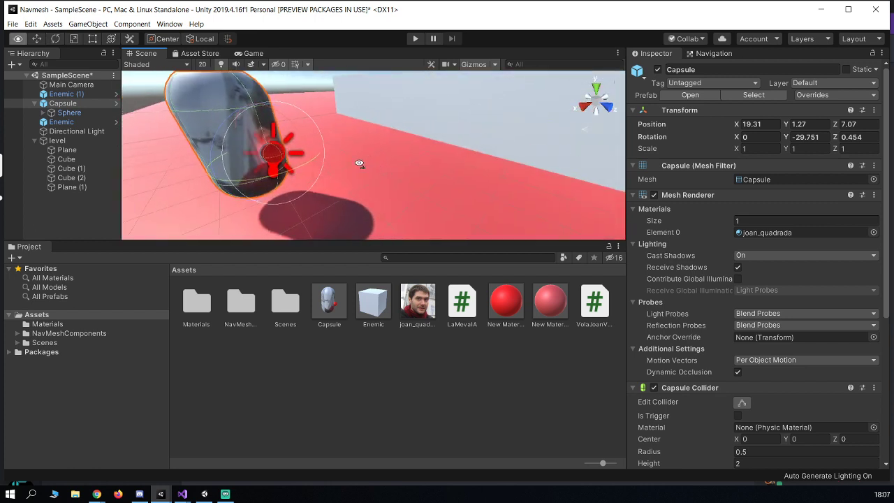
pyautogui.scroll(-6, 360, 163)
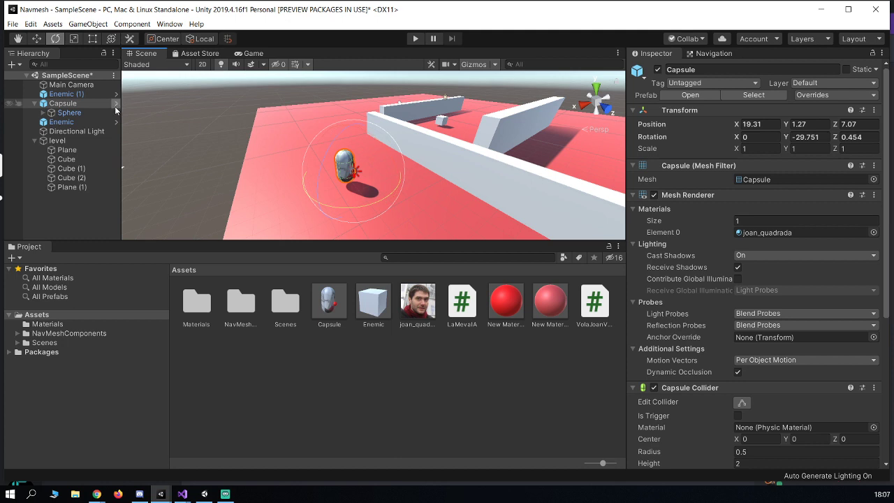
# Save the scene and review the Nav Mesh Agent and La Meva IA settings of Enemic (1)
pyautogui.click(86, 95)
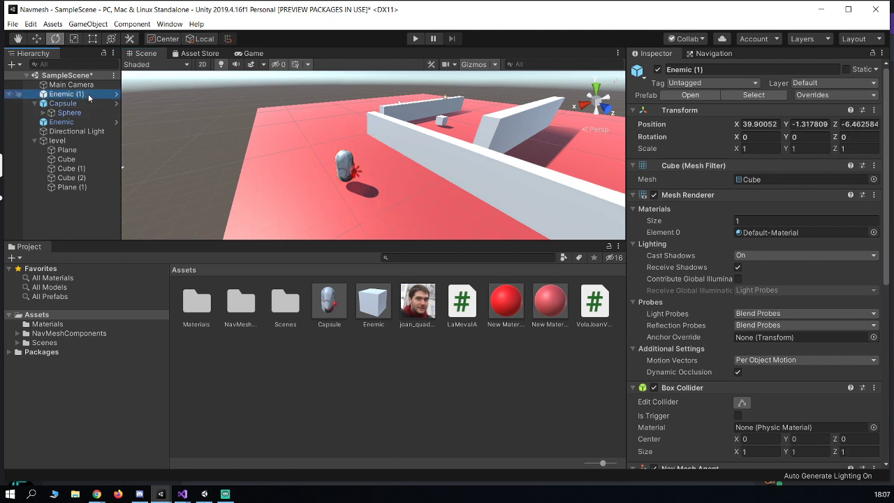
pyautogui.hotkey('ctrl', 's')
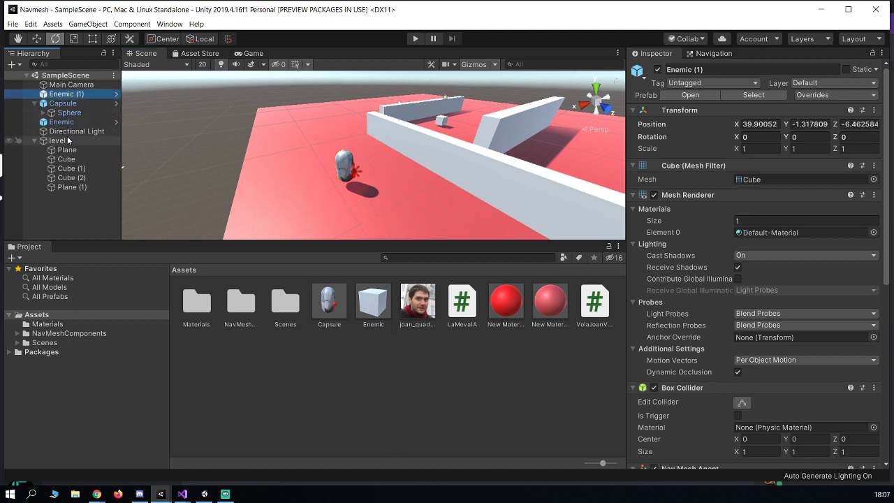
pyautogui.scroll(-10, 748, 248)
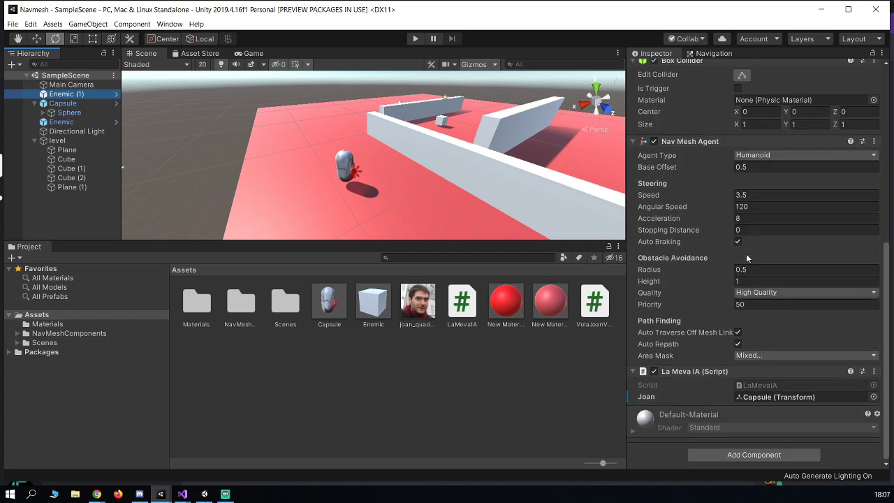
pyautogui.scroll(3, 745, 257)
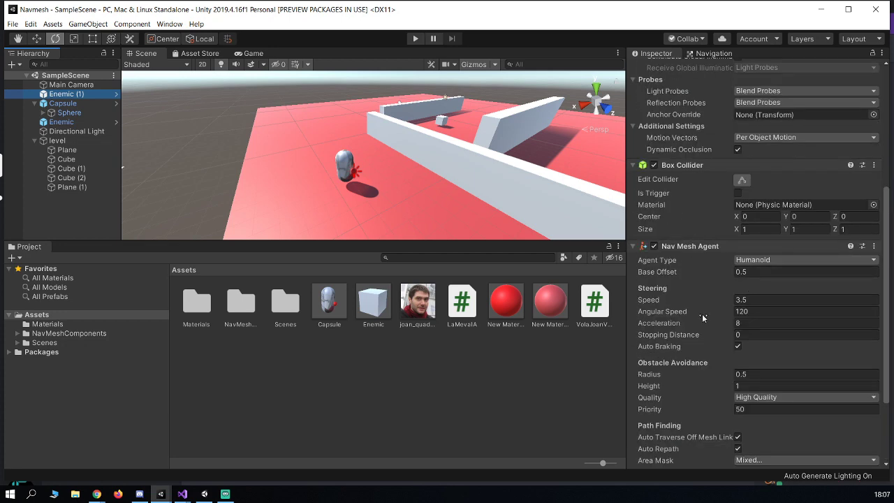
pyautogui.scroll(-3, 726, 223)
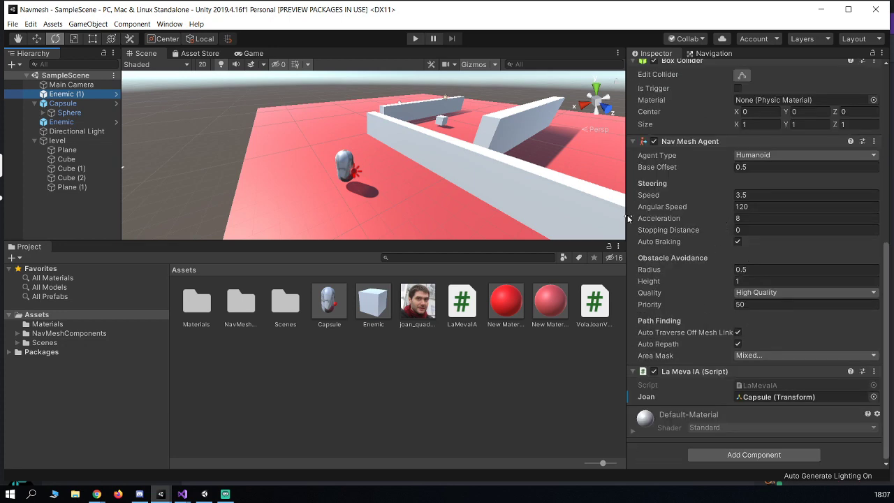
# Examine the level object's NavMeshSurface and its walkable areas on both planes and around the walls
pyautogui.click(60, 142)
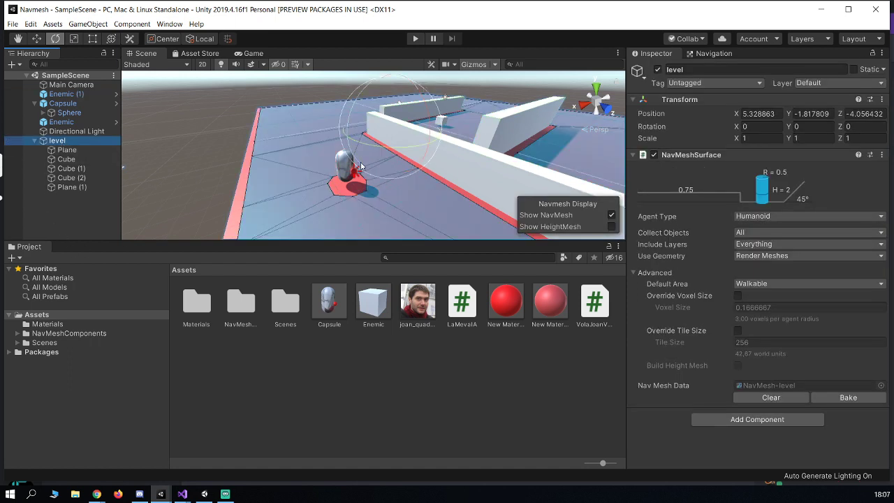
pyautogui.moveTo(361, 161); pyautogui.dragTo(289, 152, button='middle')
pyautogui.scroll(-5, 326, 158)
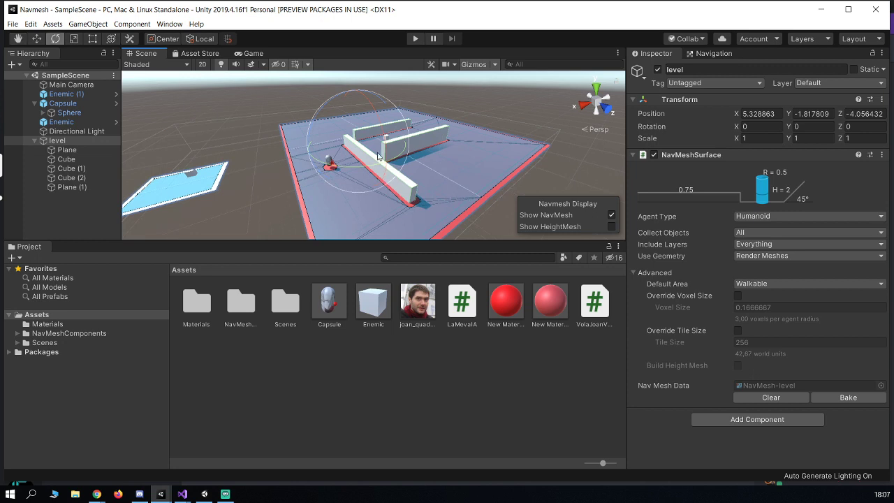
pyautogui.scroll(3, 399, 118)
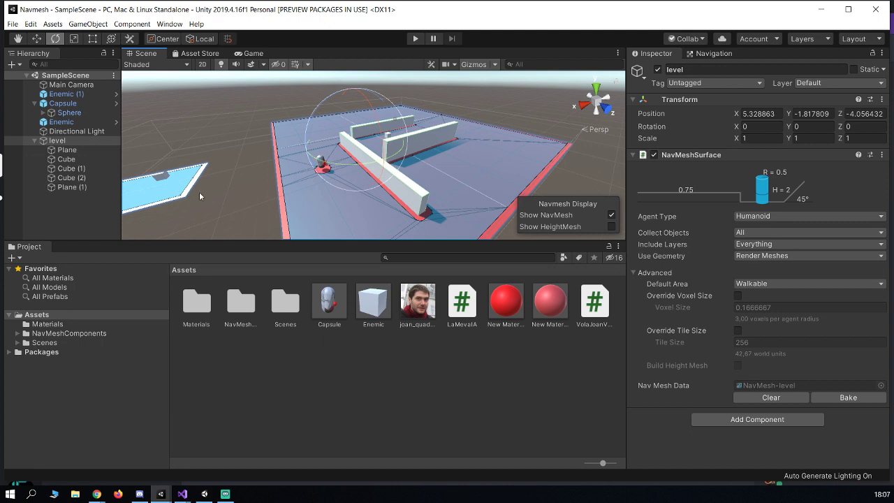
pyautogui.scroll(3, 279, 131)
pyautogui.moveTo(321, 105); pyautogui.dragTo(372, 159, button='middle')
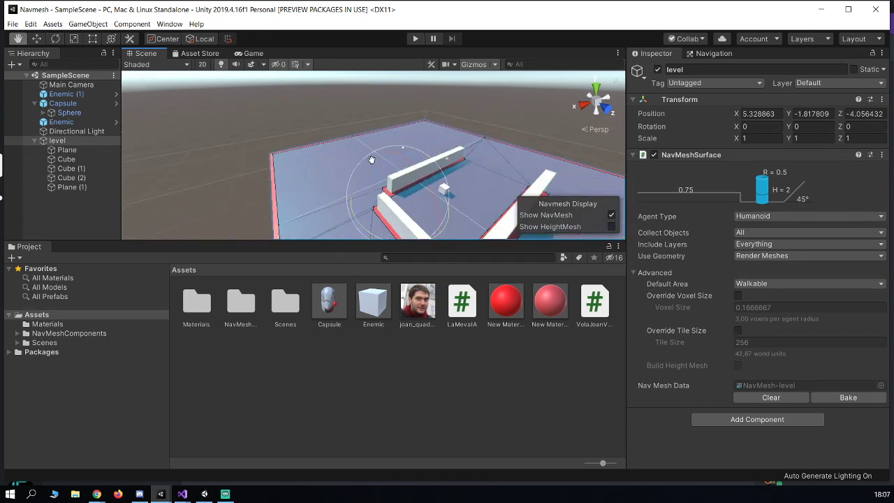
pyautogui.keyDown('alt'); pyautogui.moveTo(371, 160); pyautogui.dragTo(369, 155); pyautogui.keyUp('alt')
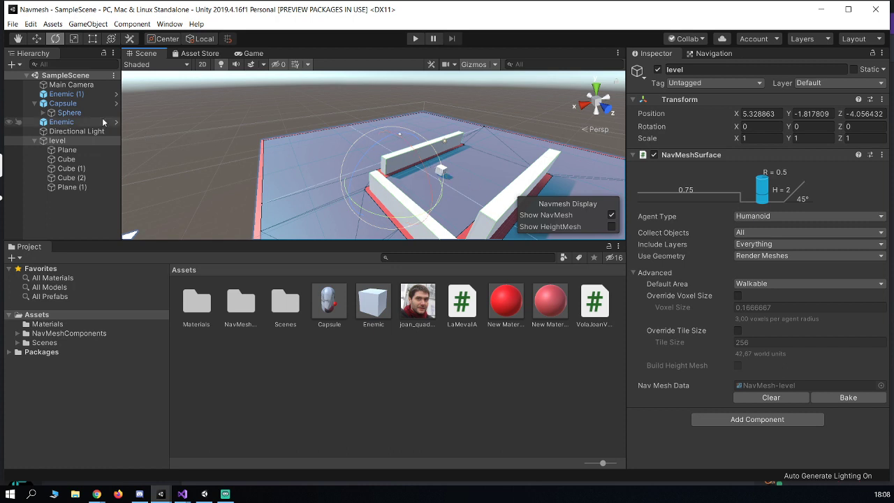
# Inspect Enemic (1)'s Nav Mesh Agent and the target assigned in its La Meva IA script
pyautogui.click(63, 94)
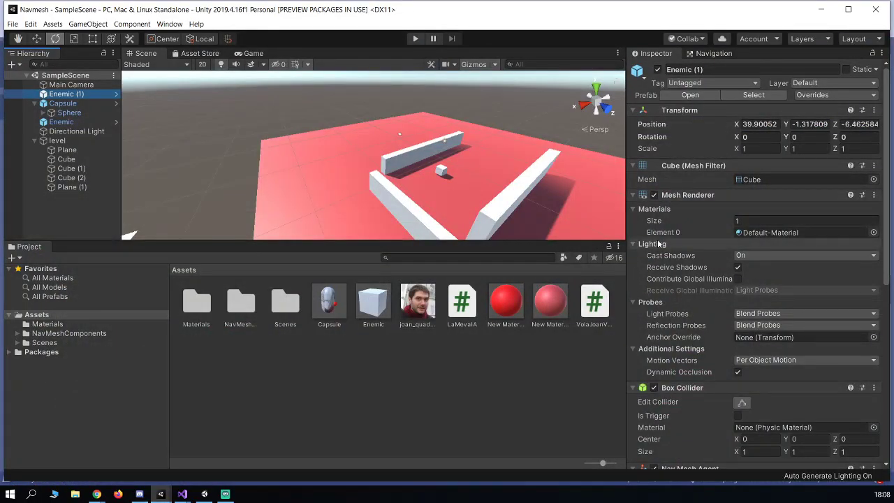
pyautogui.scroll(-10, 657, 243)
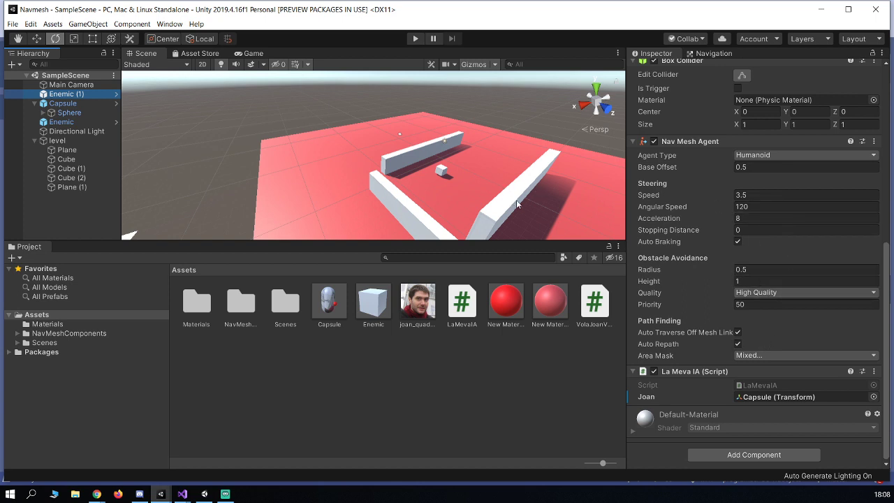
pyautogui.scroll(-3, 520, 203)
pyautogui.moveTo(525, 204); pyautogui.dragTo(528, 172, button='middle')
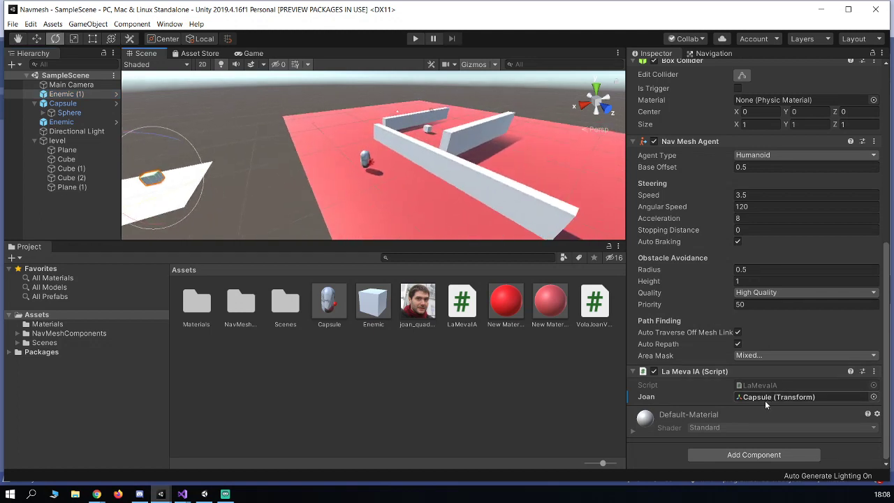
# Rename the Capsule object in the scene hierarchy to Joan
pyautogui.rightClick(68, 105)
pyautogui.click(96, 138)
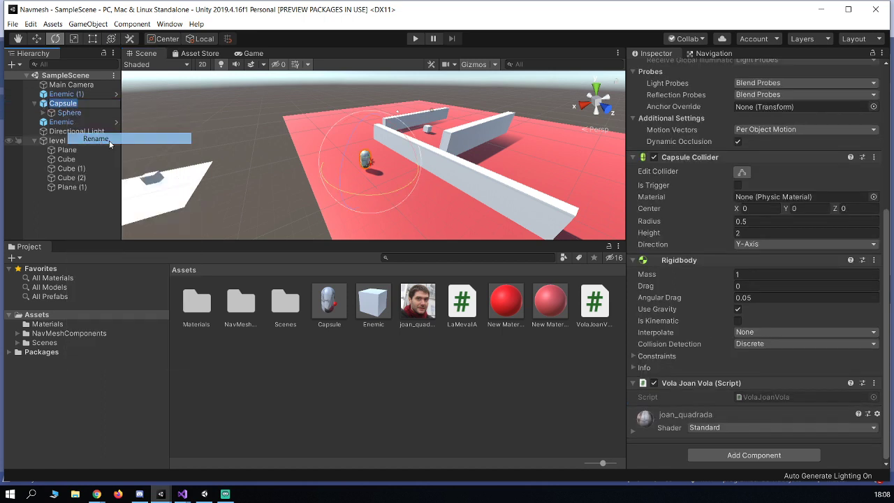
pyautogui.write('Joan')
pyautogui.press('Return')
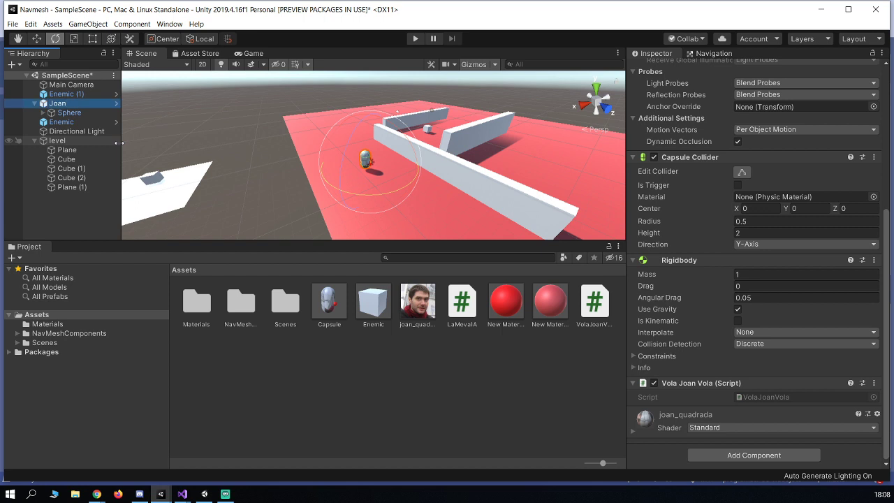
# Open the LaMevaIA script attached to the Enemic cube on the red plane for viewing in Visual Studio
pyautogui.click(429, 132)
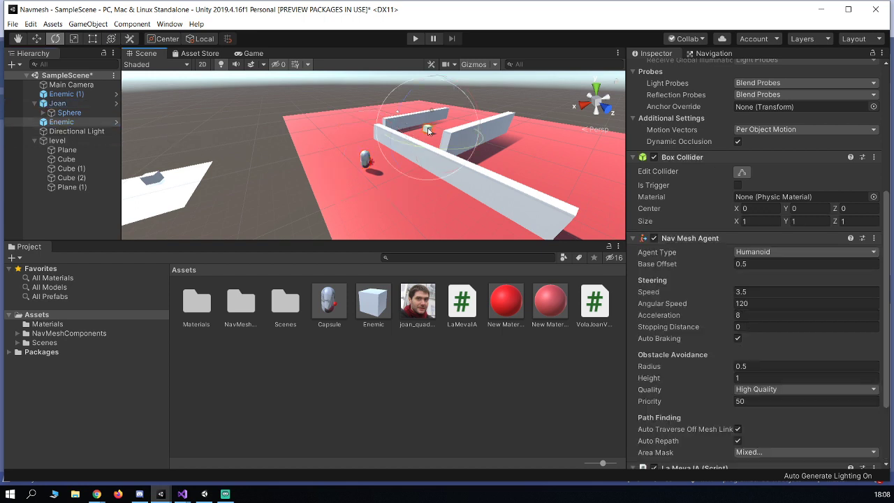
pyautogui.scroll(-3, 698, 329)
pyautogui.click(760, 385)
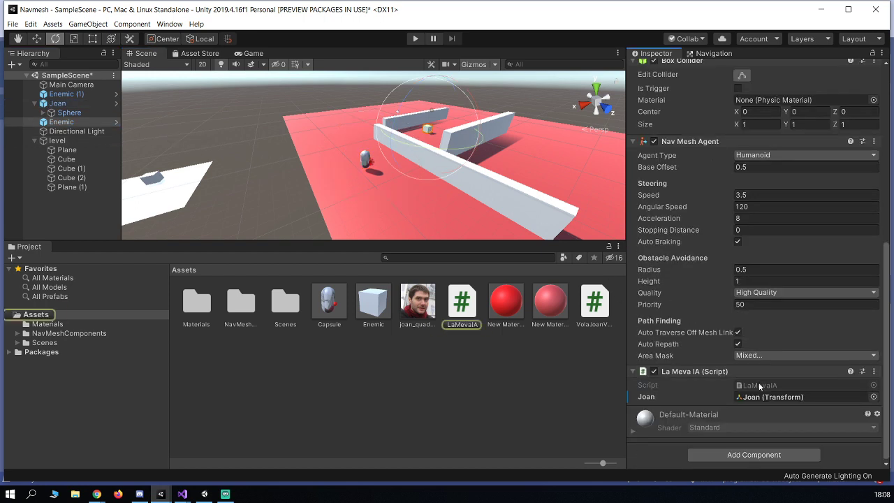
pyautogui.doubleClick(760, 385)
# Review the NavMeshAgent destination assignment in Update and the public Transform joan declaration in LaMevaIA.cs
pyautogui.moveTo(468, 347); pyautogui.dragTo(324, 337)
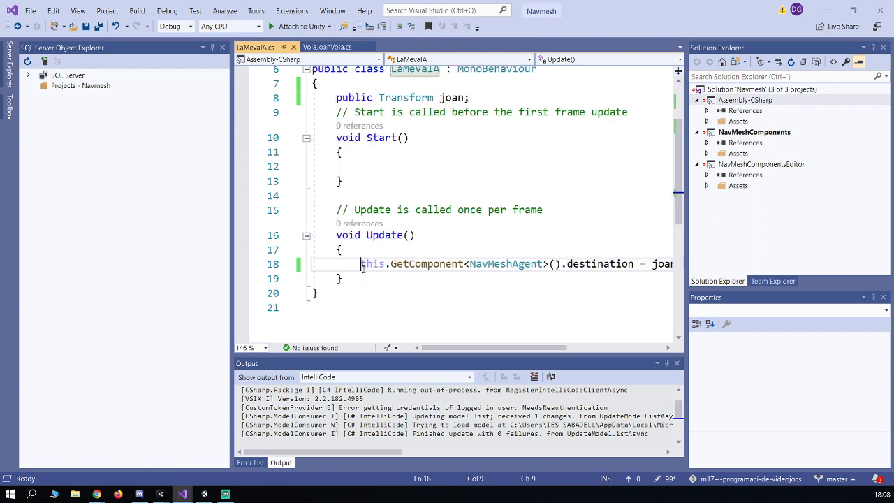
pyautogui.doubleClick(501, 263)
pyautogui.click(551, 264)
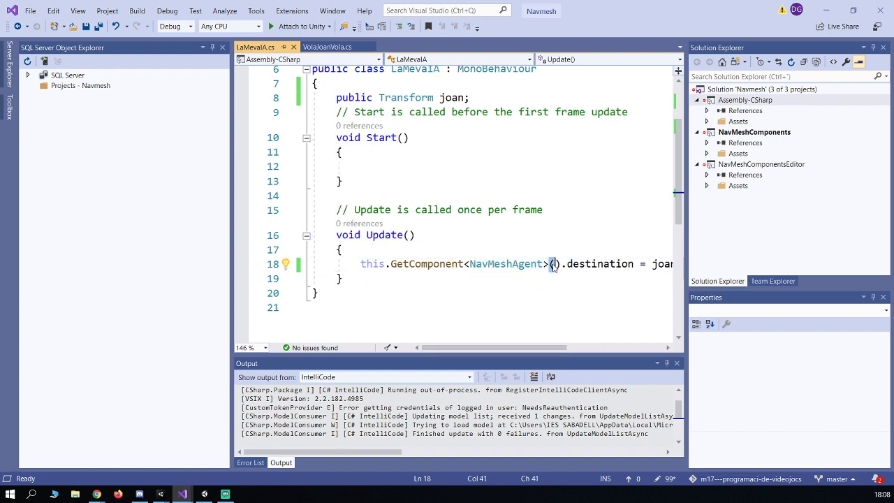
pyautogui.click(591, 264)
pyautogui.moveTo(510, 349); pyautogui.dragTo(486, 338)
pyautogui.scroll(1, 450, 106)
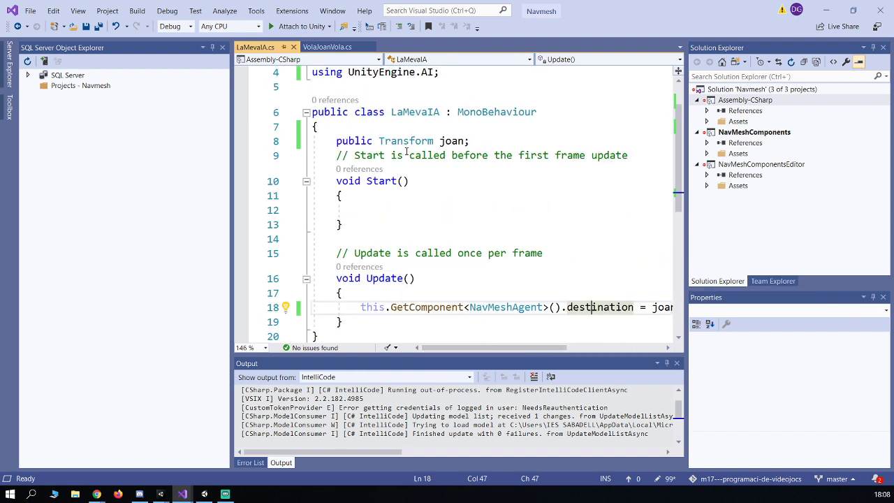
pyautogui.moveTo(406, 151); pyautogui.dragTo(411, 145)
pyautogui.tripleClick(417, 147)
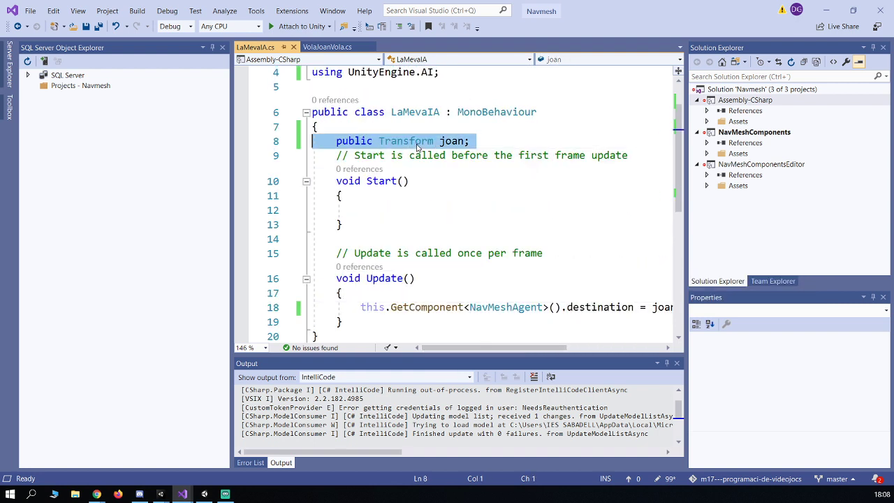
# Switch back to Unity, save the scene and test-run it, watching both enemies move in the Scene view
pyautogui.click(828, 11)
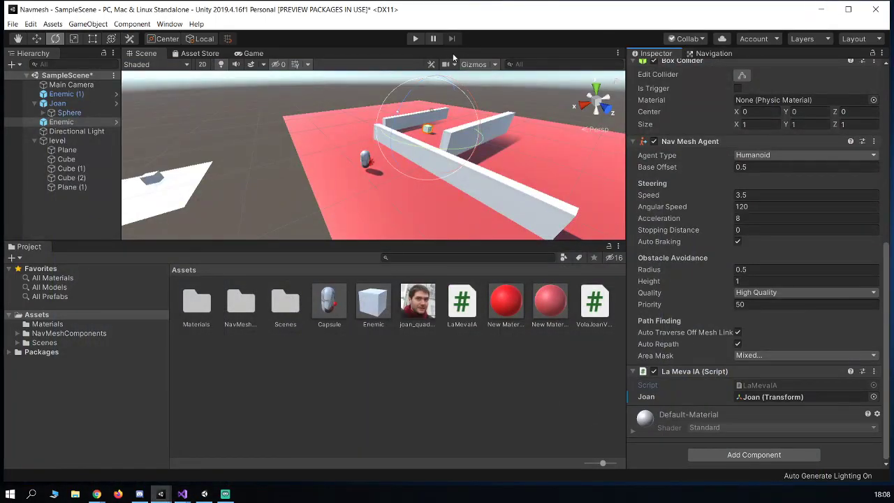
pyautogui.hotkey('ctrl', 's')
pyautogui.click(415, 39)
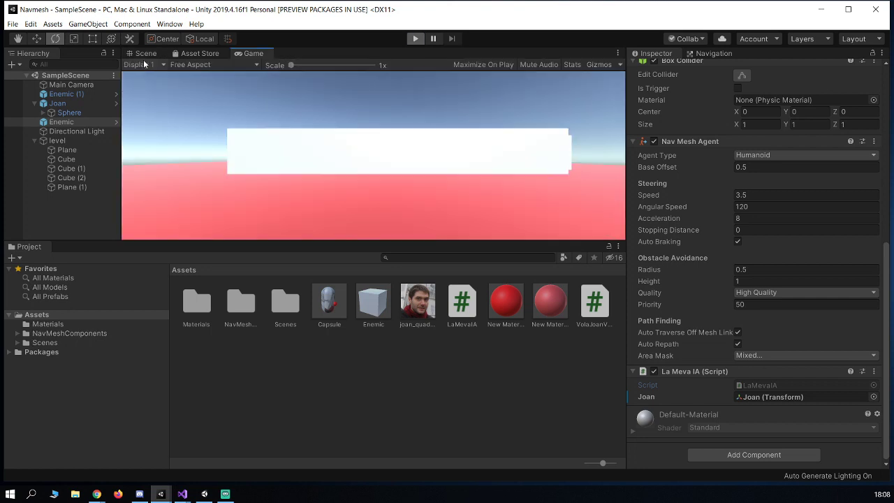
pyautogui.click(143, 53)
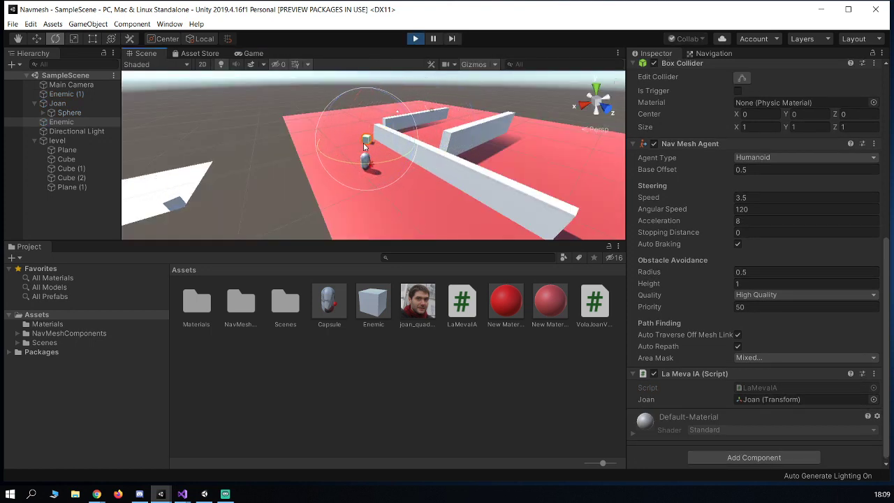
pyautogui.moveTo(176, 208); pyautogui.dragTo(250, 180, button='middle')
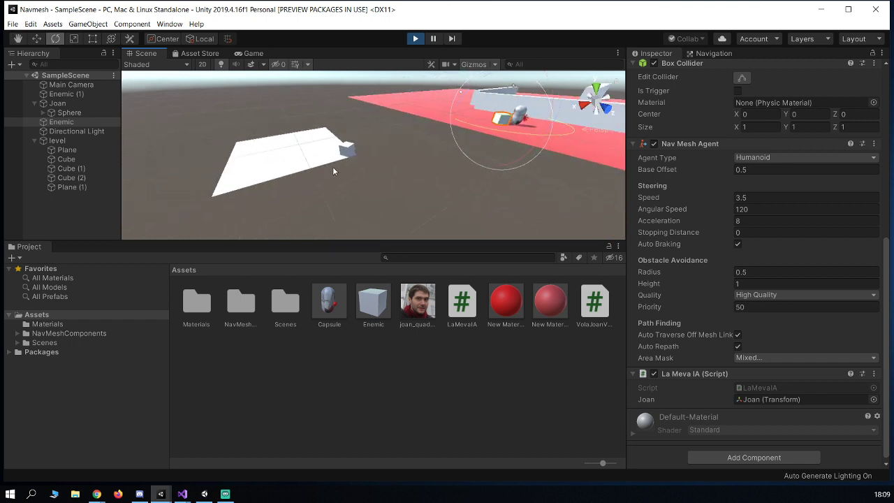
pyautogui.click(417, 41)
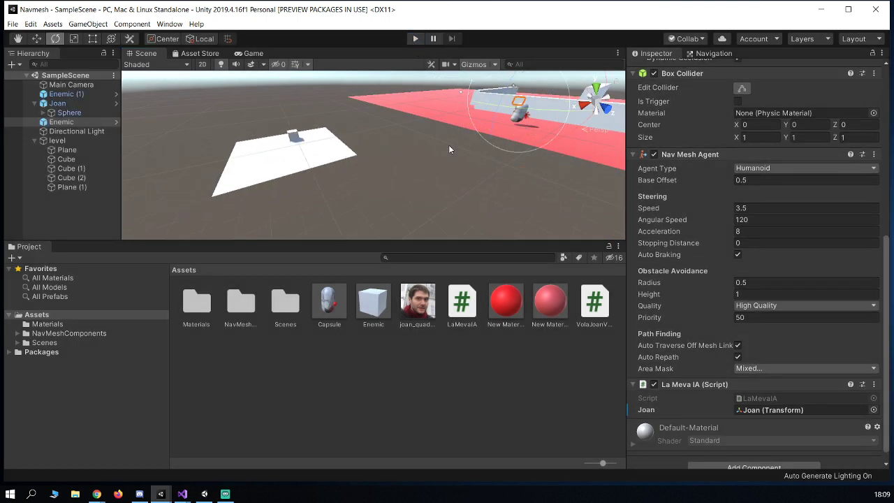
# Create a new material in Assets with a blue albedo colour and apply it to the Enemic cube between the walls
pyautogui.moveTo(450, 146); pyautogui.dragTo(347, 203, button='middle')
pyautogui.rightClick(378, 369)
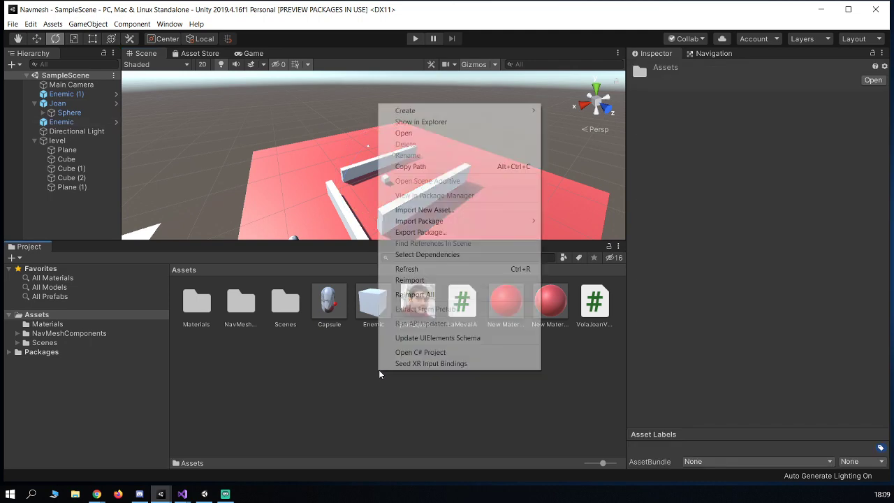
pyautogui.moveTo(526, 114)
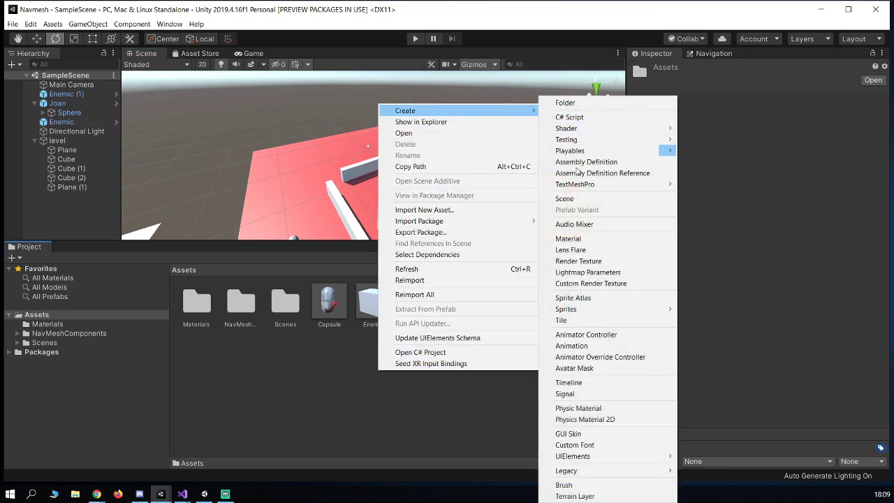
pyautogui.click(576, 240)
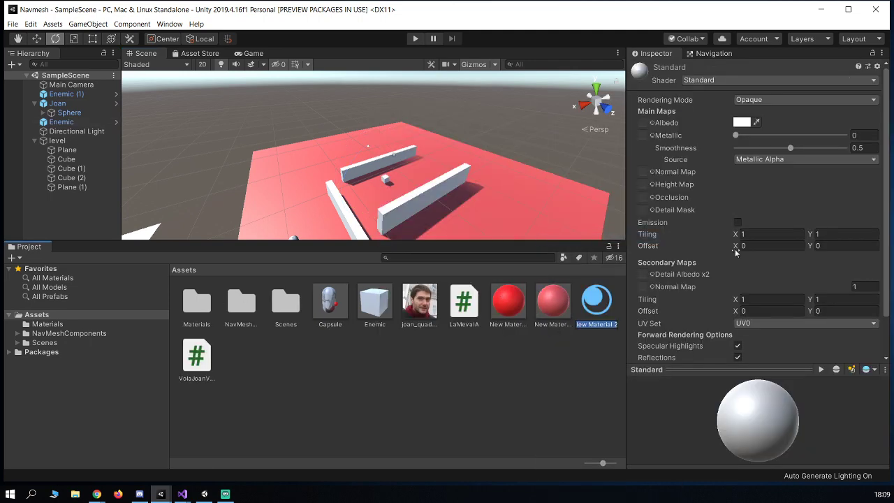
pyautogui.press('Return')
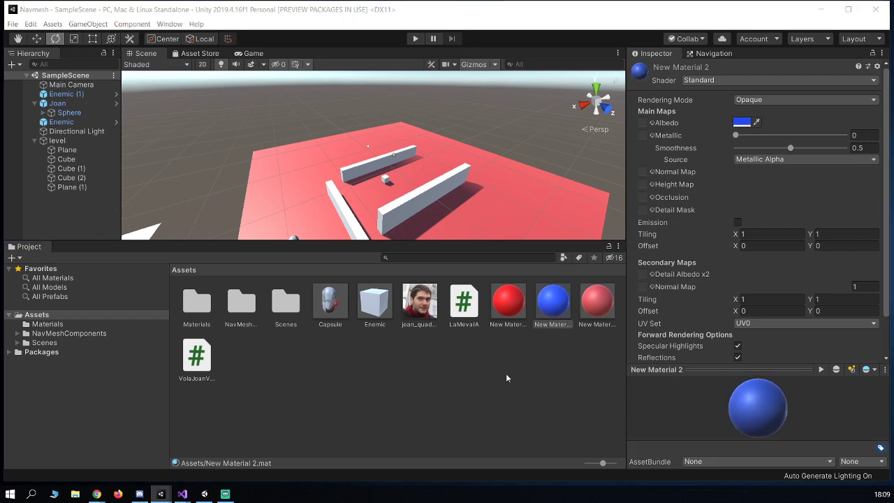
pyautogui.click(476, 407)
pyautogui.moveTo(559, 299); pyautogui.dragTo(387, 182)
pyautogui.moveTo(238, 229); pyautogui.dragTo(300, 208, button='middle')
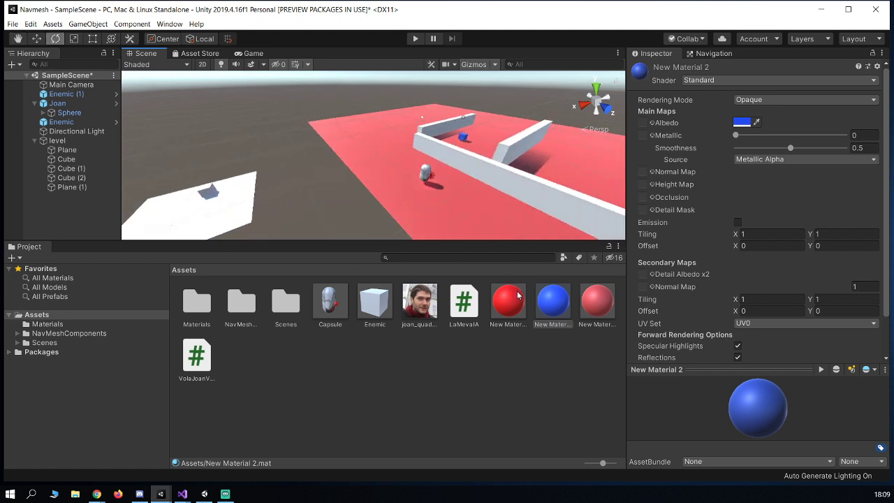
# Apply the blue material to the Enemic cube on the white plane, save the scene and test-run it in the Scene view
pyautogui.moveTo(552, 299); pyautogui.dragTo(209, 192)
pyautogui.hotkey('ctrl', 's')
pyautogui.click(418, 38)
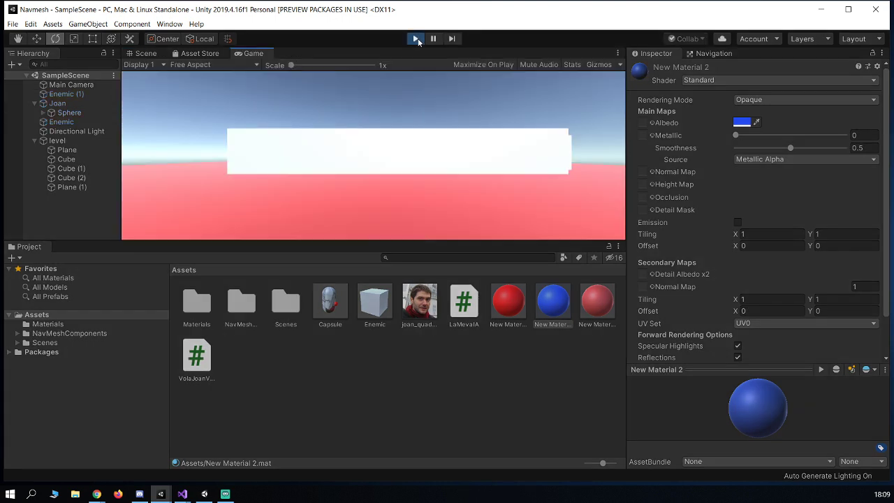
pyautogui.click(141, 53)
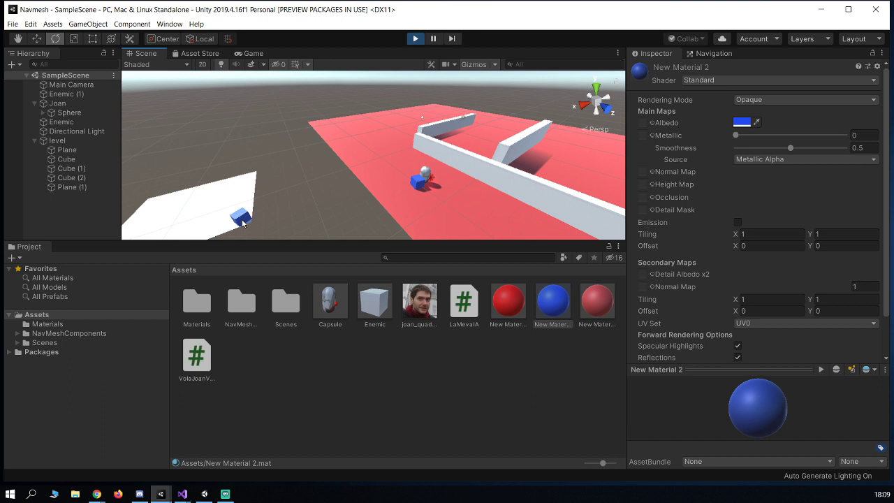
pyautogui.click(414, 39)
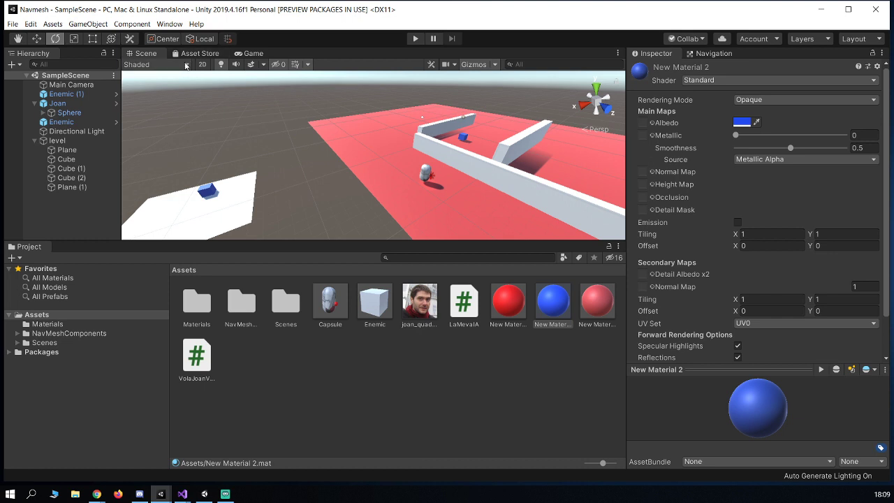
# Create an empty object named link under level and add a NavMeshLink component to it
pyautogui.rightClick(75, 206)
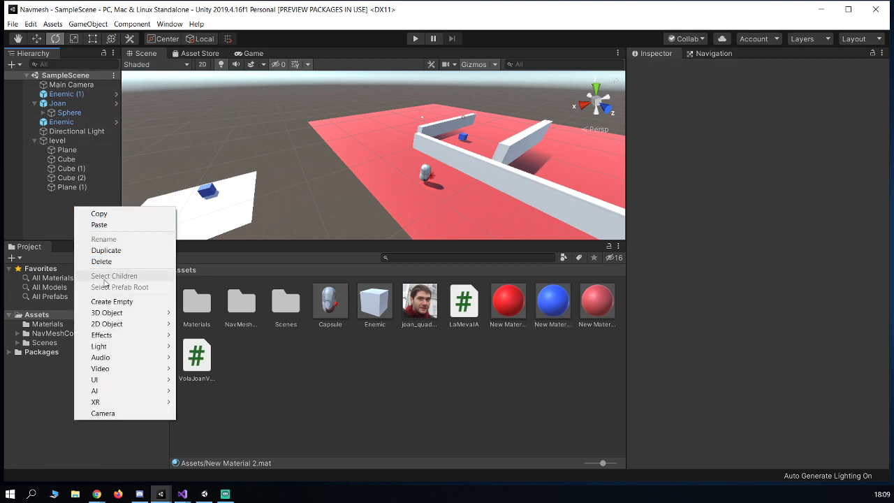
pyautogui.click(107, 303)
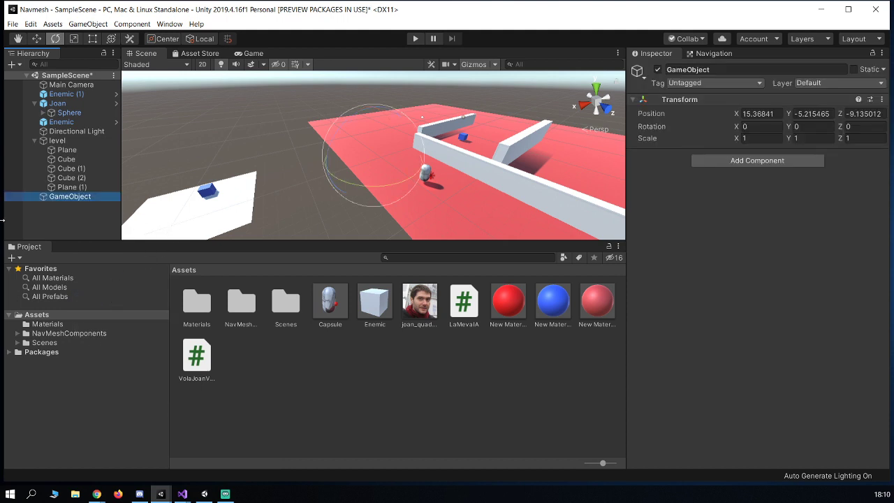
pyautogui.click(681, 70)
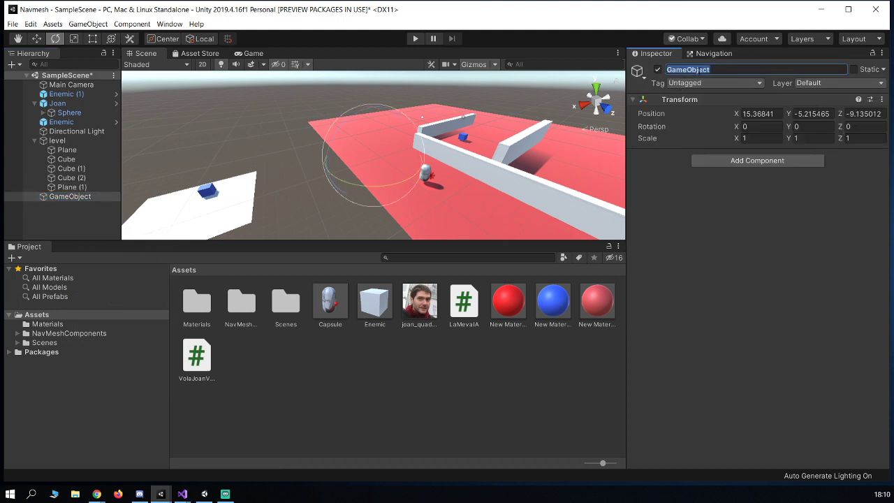
pyautogui.write('link')
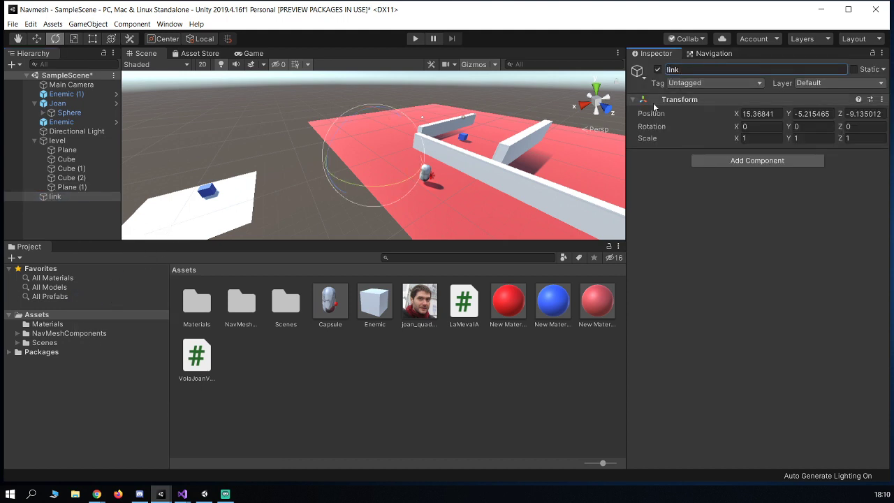
pyautogui.moveTo(44, 198); pyautogui.dragTo(57, 142)
pyautogui.click(728, 164)
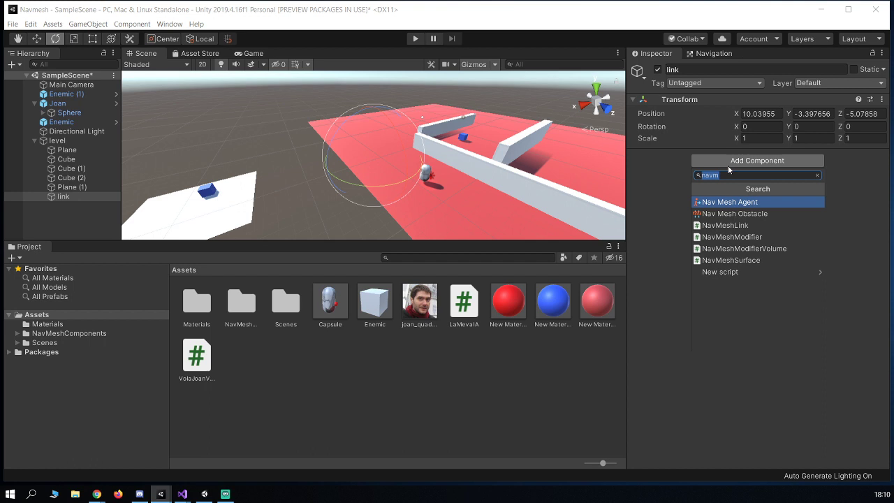
pyautogui.click(718, 227)
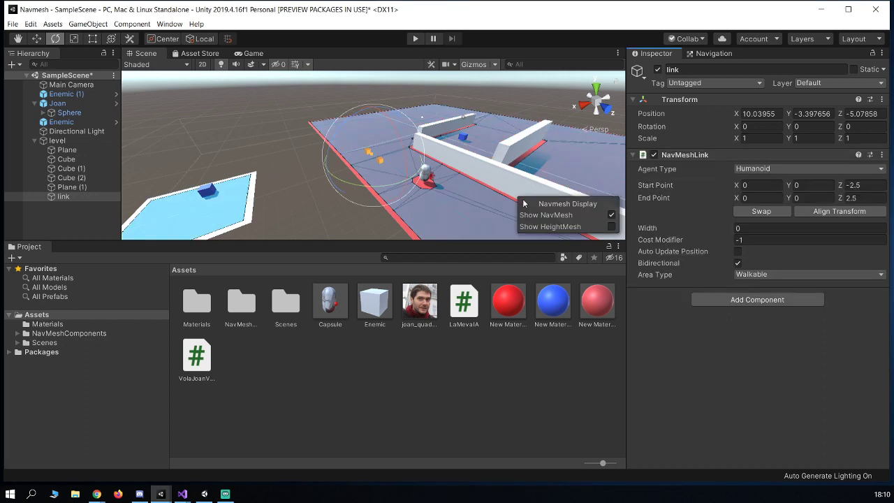
# Place the NavMeshLink's start point on the white plane beside the cube, at about X 21.98, Y 3.35, Z 4.03
pyautogui.scroll(4, 350, 157)
pyautogui.click(366, 151)
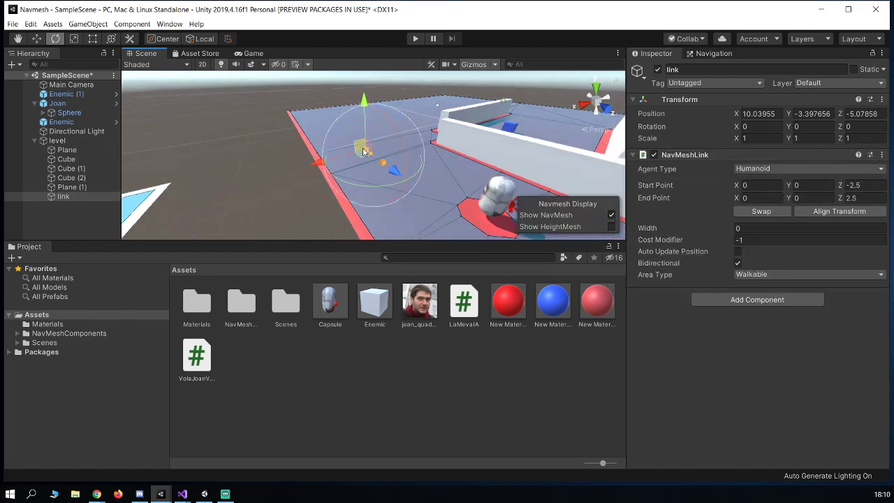
pyautogui.moveTo(363, 151); pyautogui.dragTo(133, 202)
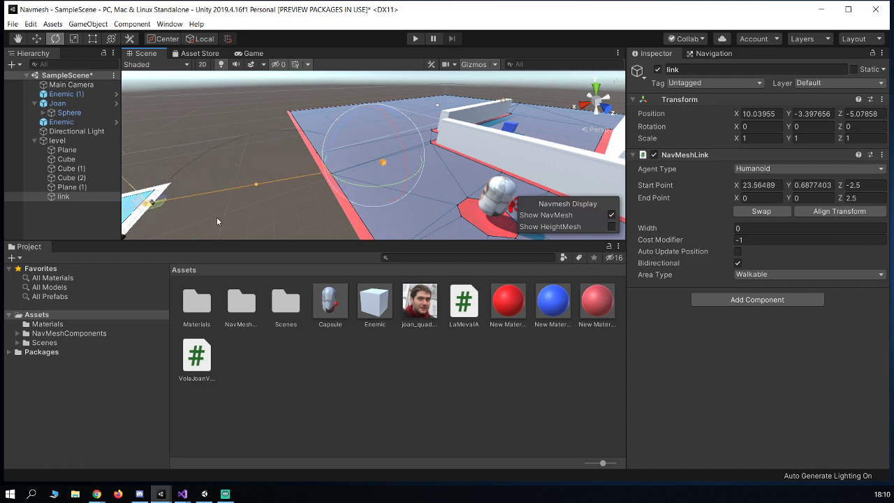
pyautogui.moveTo(216, 217); pyautogui.dragTo(278, 214, button='middle')
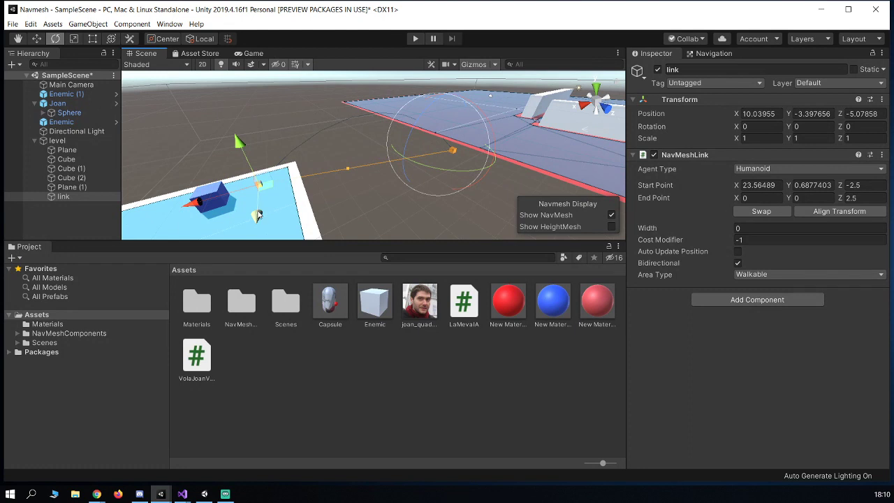
pyautogui.moveTo(258, 214); pyautogui.dragTo(235, 187)
pyautogui.moveTo(181, 222); pyautogui.dragTo(260, 179)
# Place the NavMeshLink's end point on the near edge of the red plane, at about X 8.67, Y 5.36, Z 2.5
pyautogui.moveTo(405, 175); pyautogui.dragTo(359, 183, button='middle')
pyautogui.click(380, 183)
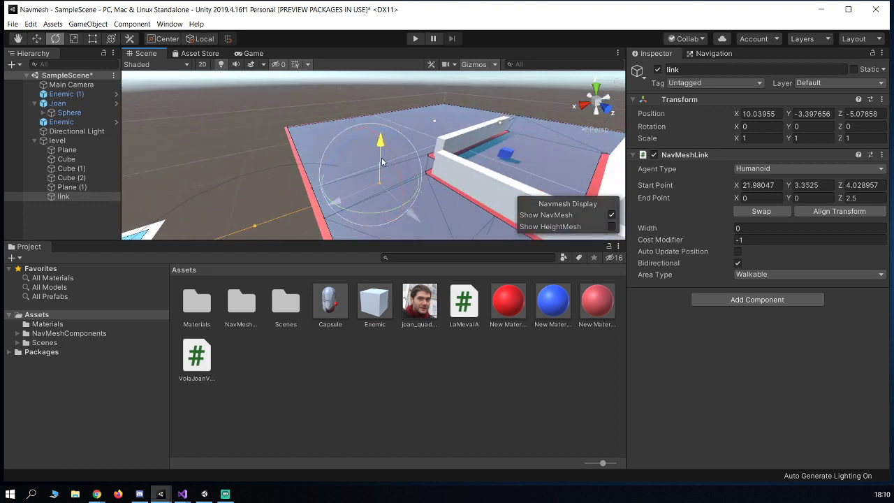
pyautogui.moveTo(381, 164); pyautogui.dragTo(382, 129)
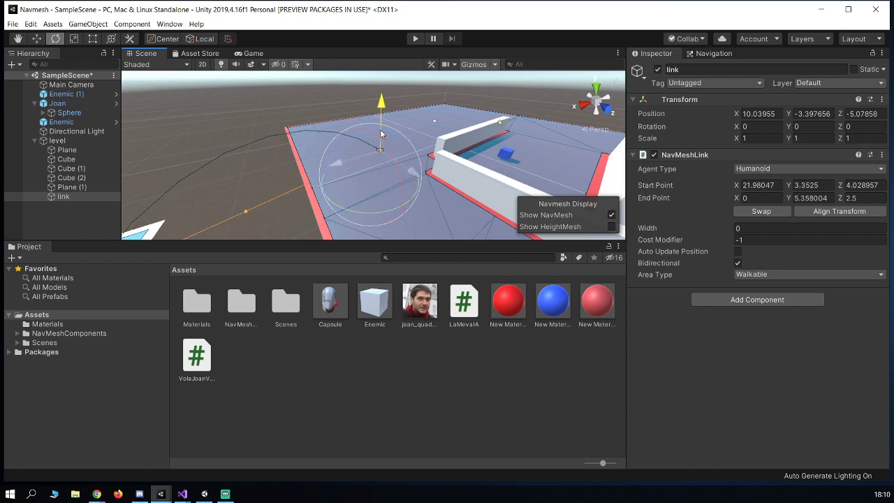
pyautogui.moveTo(352, 162); pyautogui.dragTo(275, 184)
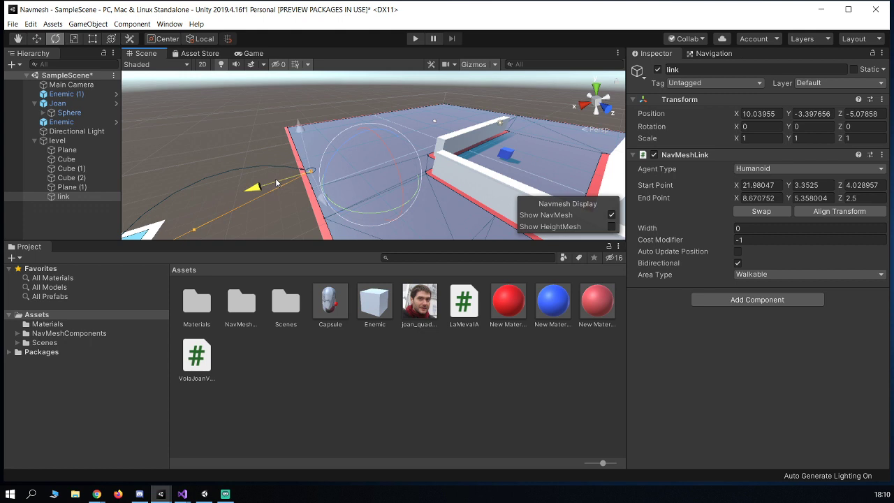
# Shift the link's start point closer to the white plane's edge, to about X 21.35, and deselect the link
pyautogui.moveTo(260, 225); pyautogui.dragTo(325, 187, button='middle')
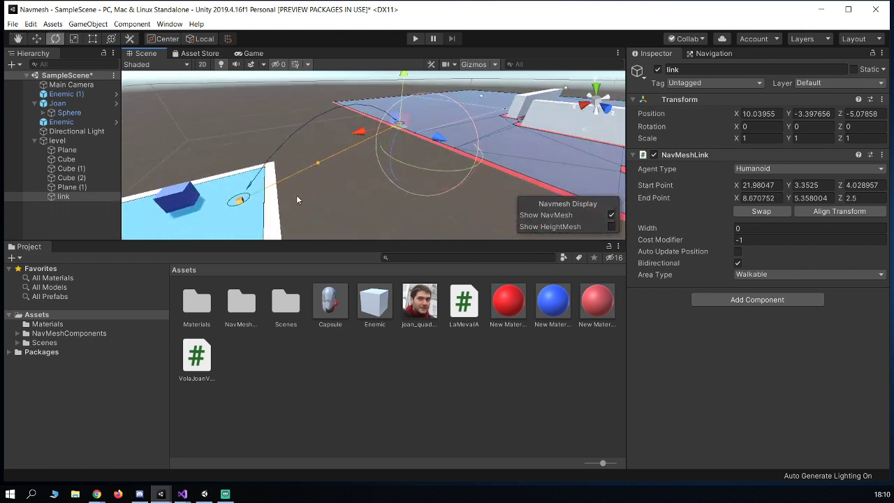
pyautogui.click(240, 201)
pyautogui.moveTo(208, 210); pyautogui.dragTo(208, 210)
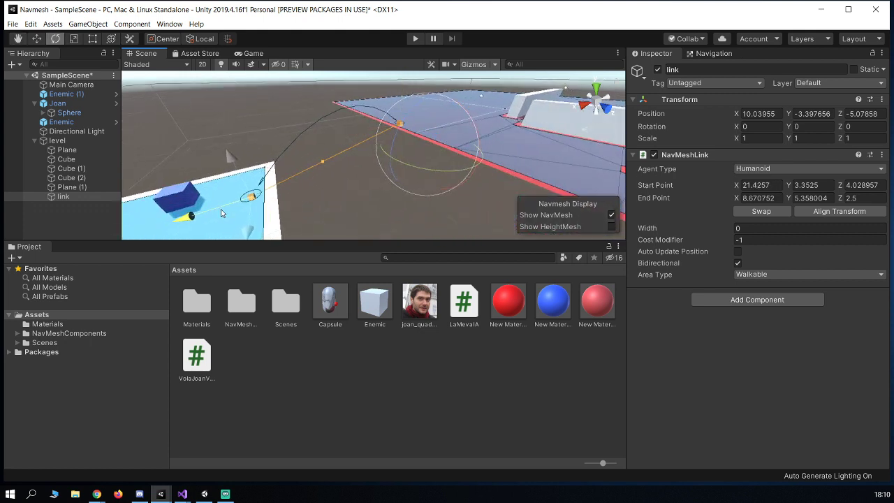
pyautogui.click(323, 206)
pyautogui.scroll(-2, 332, 186)
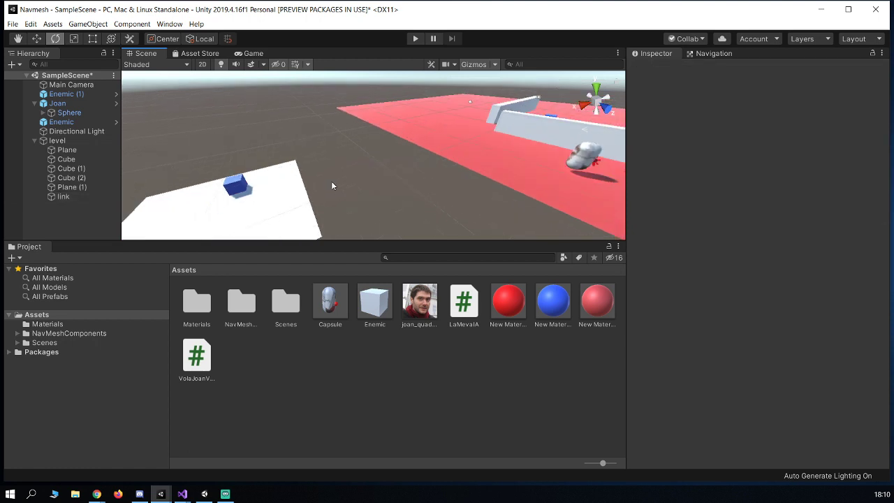
# Save the scene and test-run it, watching in the Scene view whether the cube on the white plane crosses the link
pyautogui.hotkey('ctrl', 's')
pyautogui.click(412, 39)
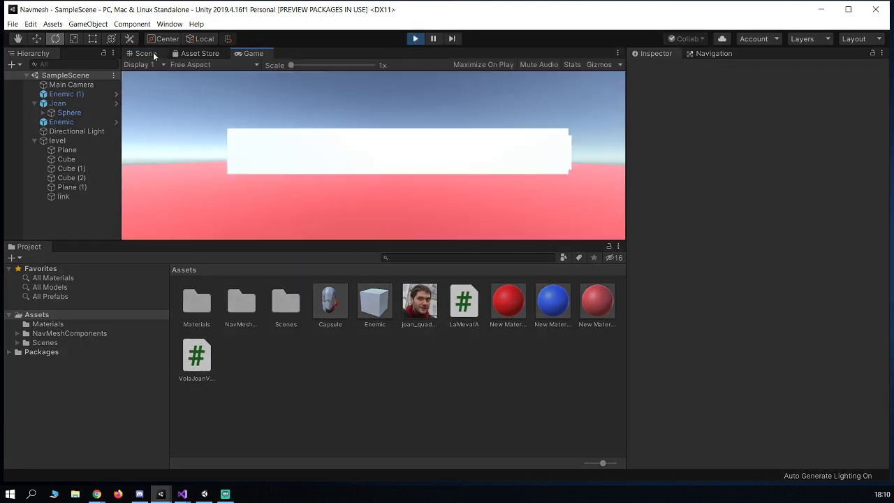
pyautogui.click(149, 55)
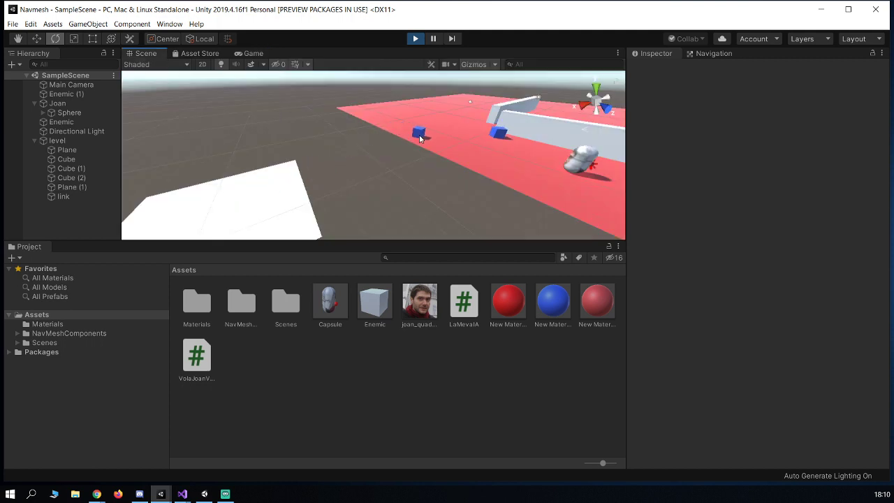
pyautogui.click(416, 39)
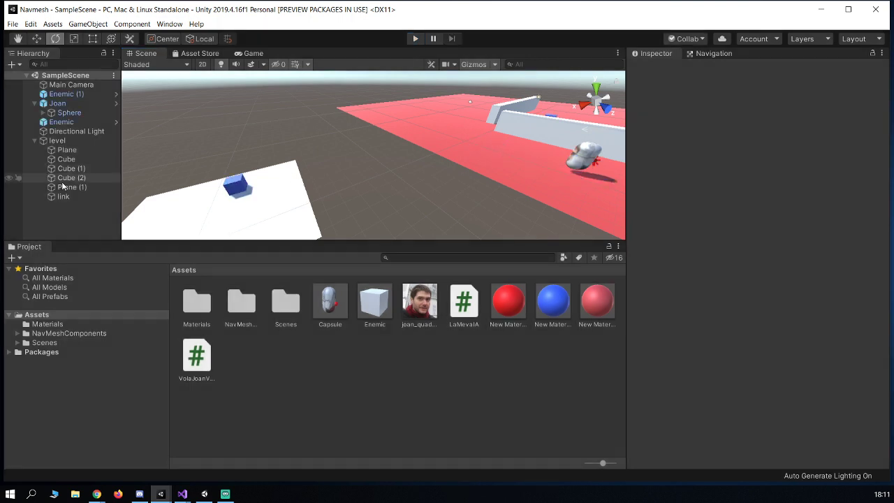
# Set the Area Type of the link's NavMeshLink to Jump
pyautogui.click(65, 196)
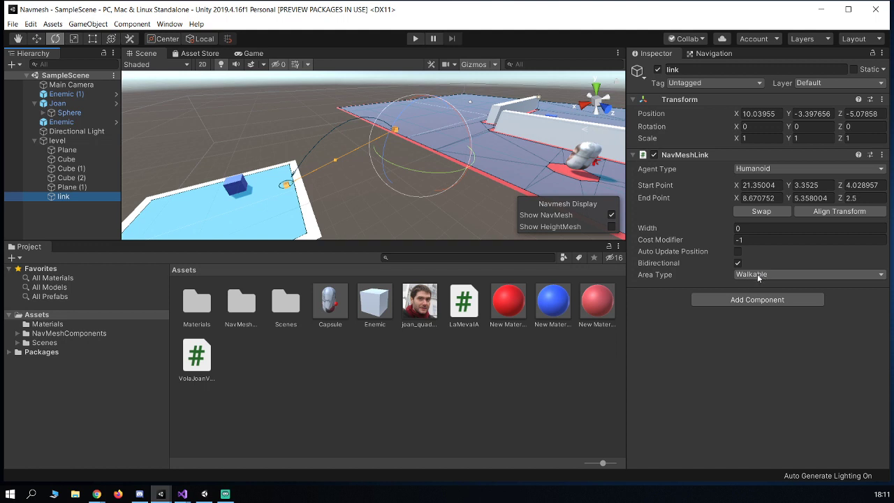
pyautogui.click(757, 274)
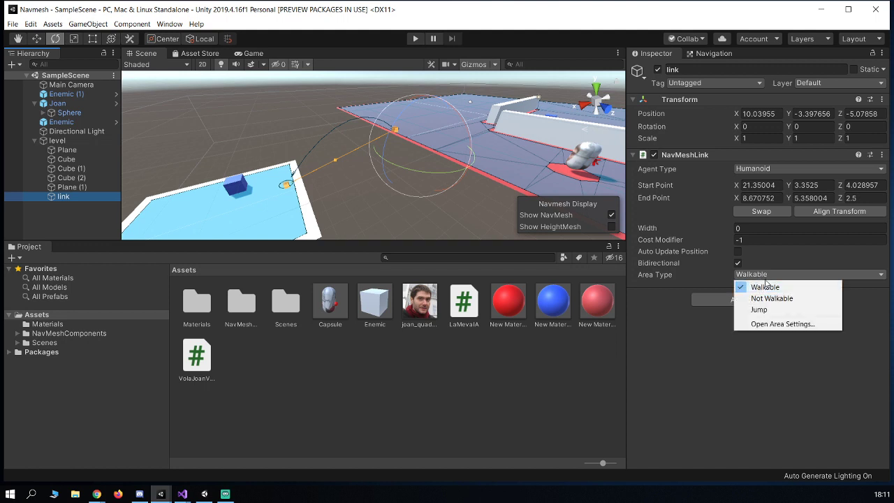
pyautogui.click(756, 310)
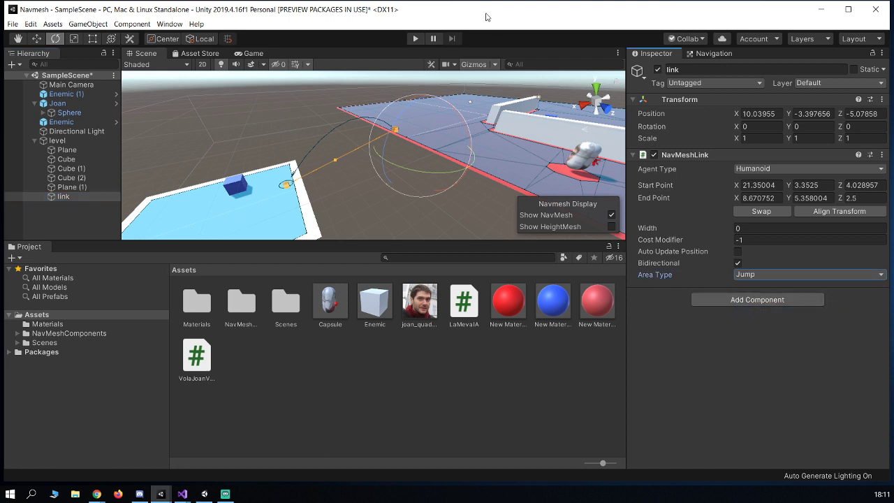
# Save the scene and test-run the Jump link, watching the cube's crossing in the Scene view
pyautogui.hotkey('ctrl', 's')
pyautogui.click(417, 38)
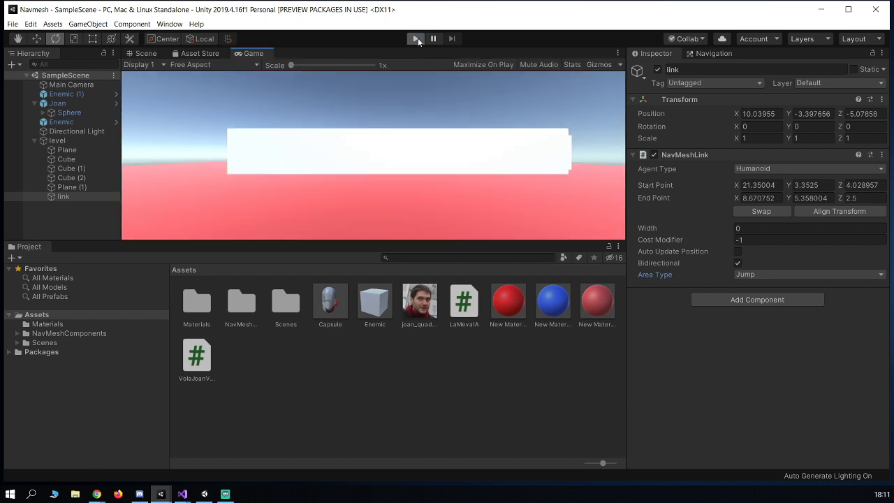
pyautogui.click(139, 54)
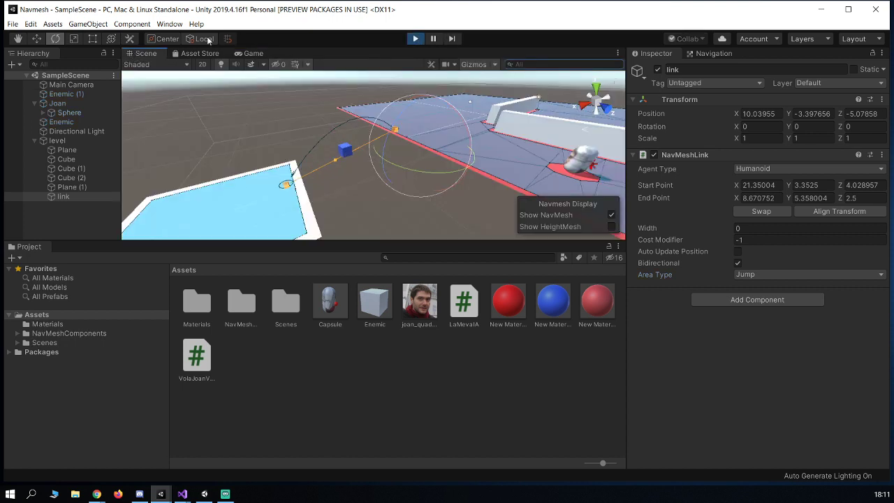
pyautogui.click(415, 38)
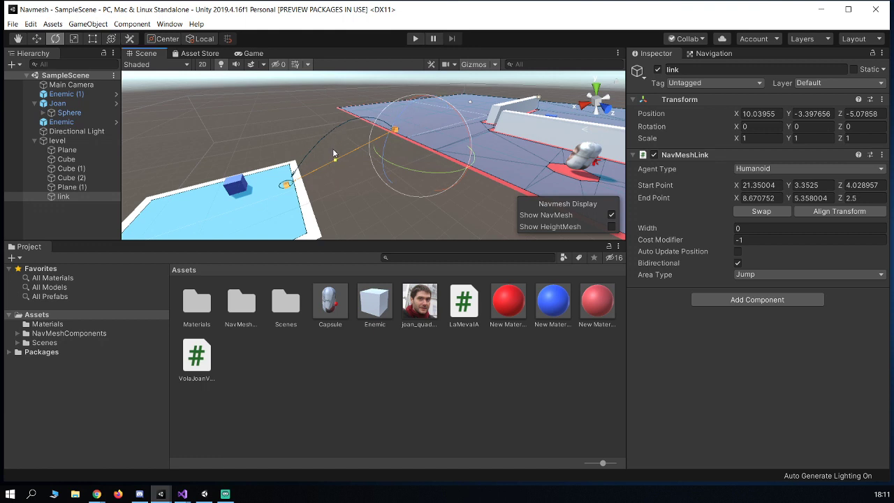
pyautogui.scroll(5, 338, 164)
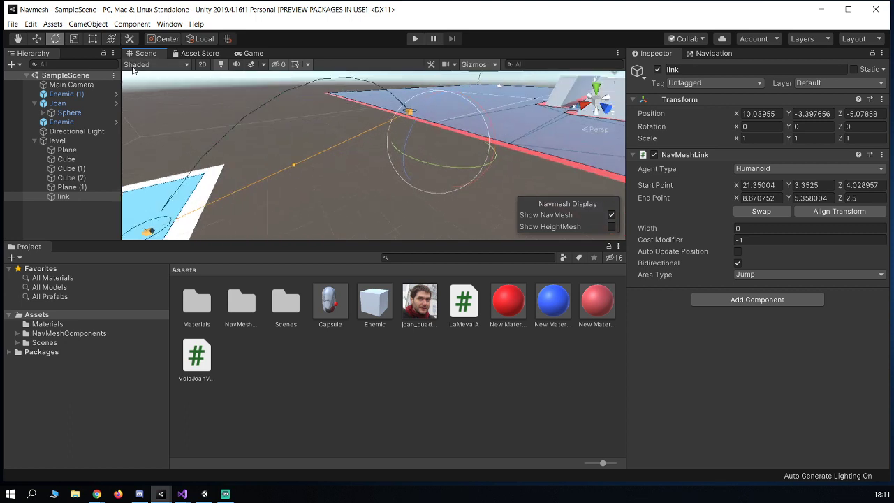
pyautogui.click(36, 38)
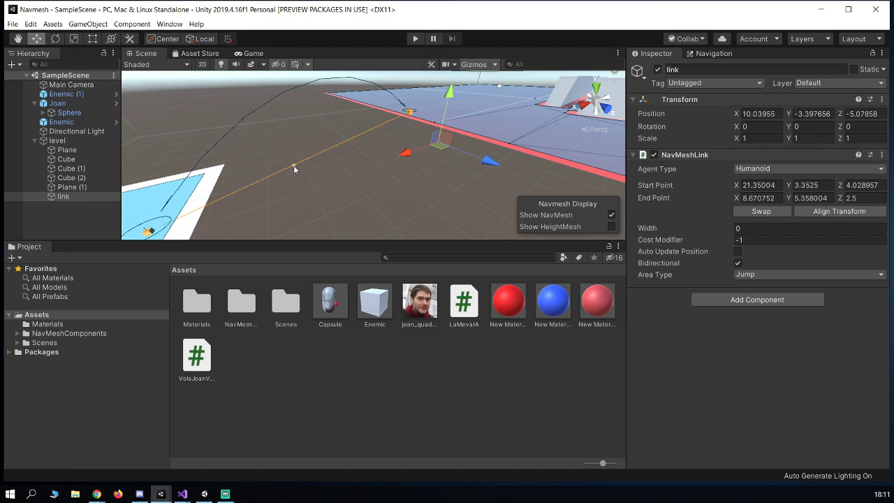
pyautogui.click(111, 38)
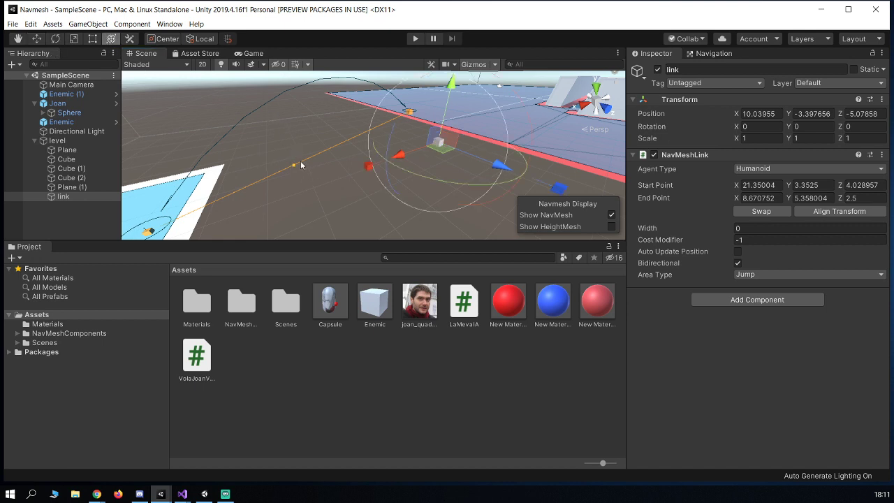
pyautogui.click(769, 274)
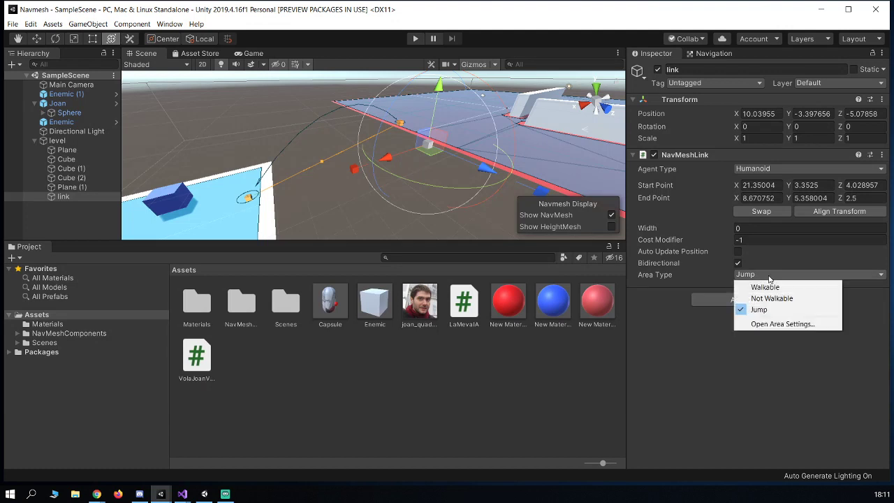
pyautogui.click(769, 278)
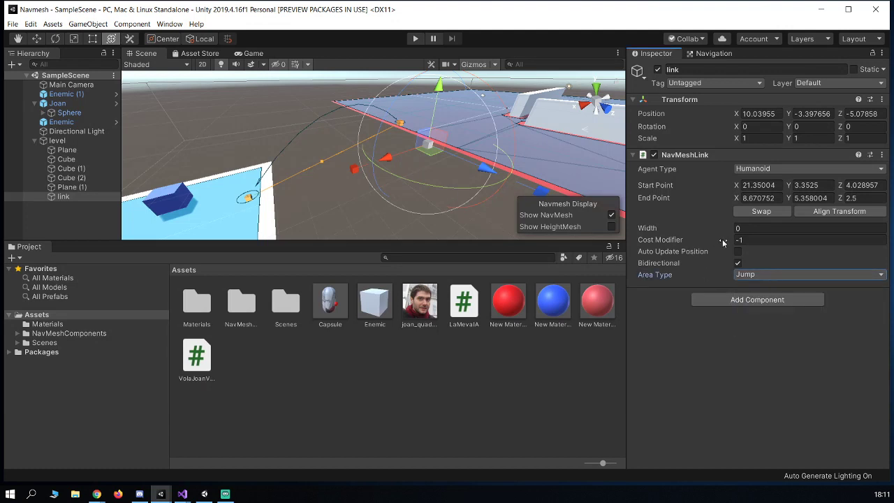
# Turn off Bidirectional on the NavMeshLink, save the scene and start a test run viewed in the Scene view
pyautogui.click(736, 263)
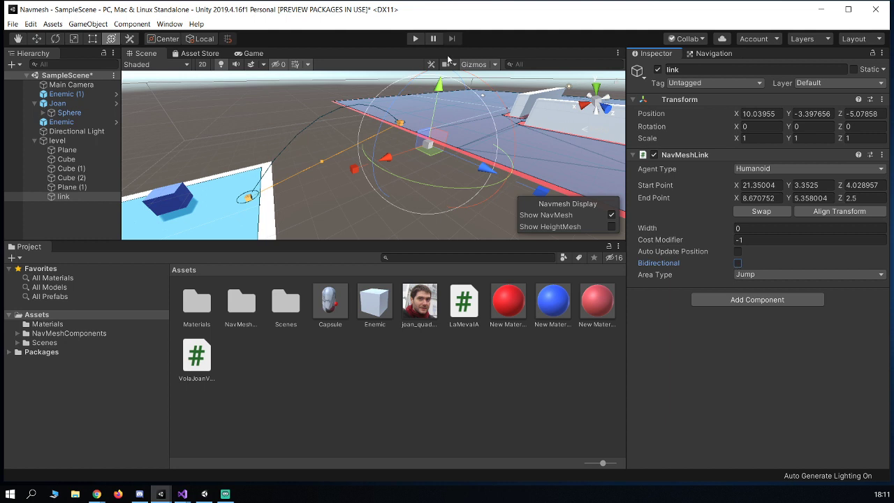
pyautogui.hotkey('ctrl', 's')
pyautogui.click(415, 39)
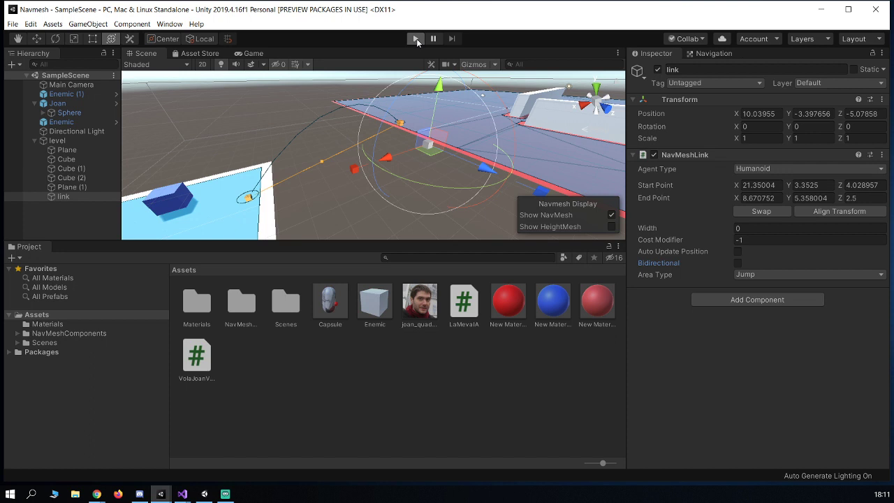
pyautogui.click(145, 54)
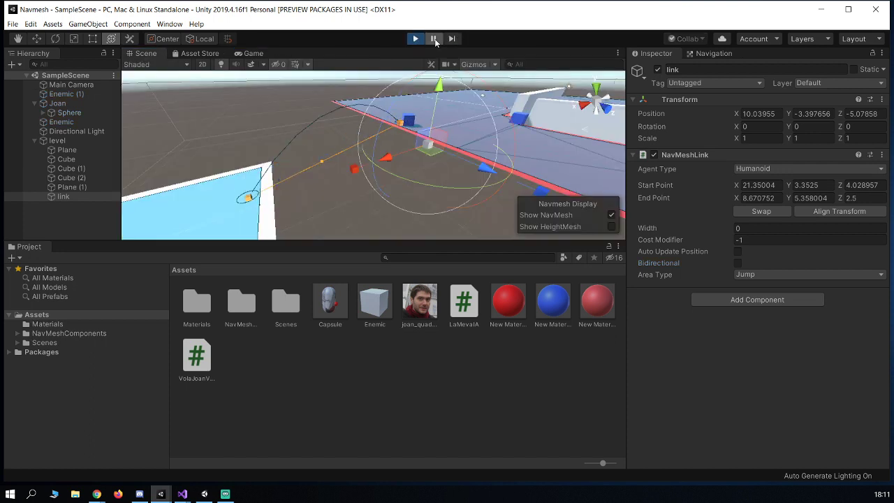
# Move the Joan capsule onto the white plane, about X 38.6, Y -0.8, Z -5.5, and resume the paused test run in the Scene view
pyautogui.moveTo(416, 190); pyautogui.dragTo(374, 178, button='middle')
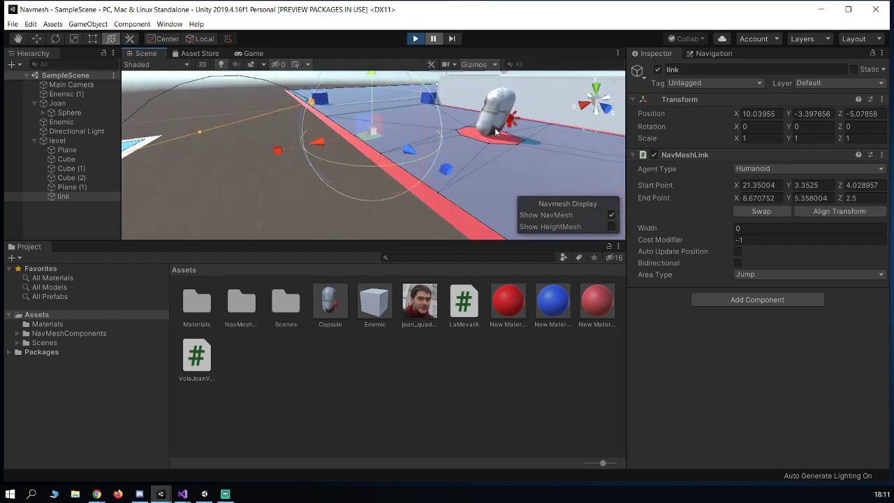
pyautogui.click(496, 131)
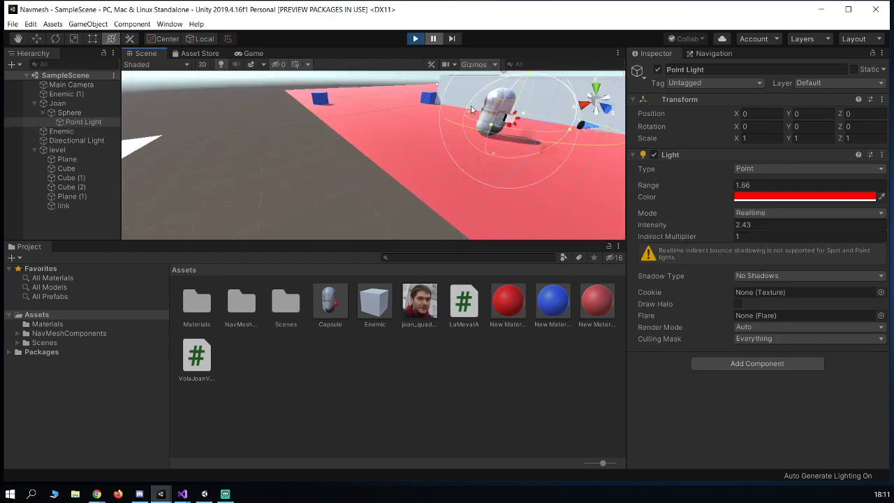
pyautogui.press('f')
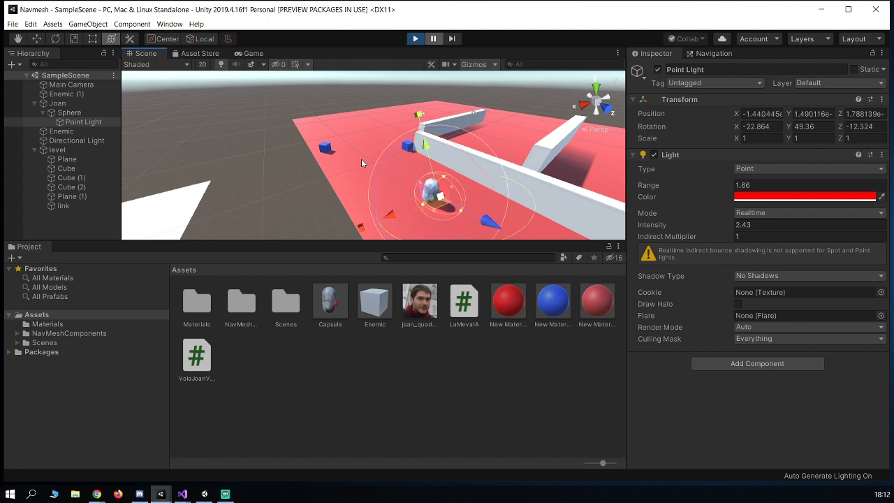
pyautogui.click(77, 103)
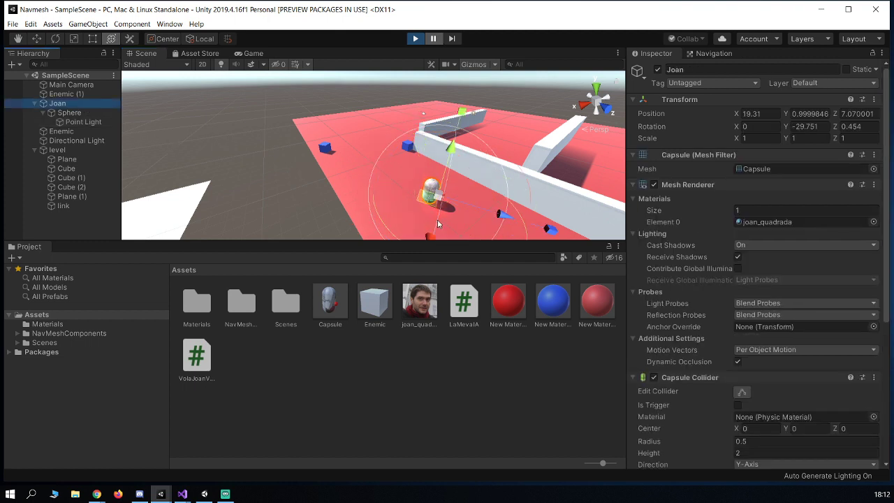
pyautogui.moveTo(486, 208); pyautogui.dragTo(178, 220)
pyautogui.moveTo(178, 220); pyautogui.dragTo(277, 164, button='middle')
pyautogui.moveTo(351, 108); pyautogui.dragTo(268, 99)
pyautogui.moveTo(252, 81); pyautogui.dragTo(244, 108, button='middle')
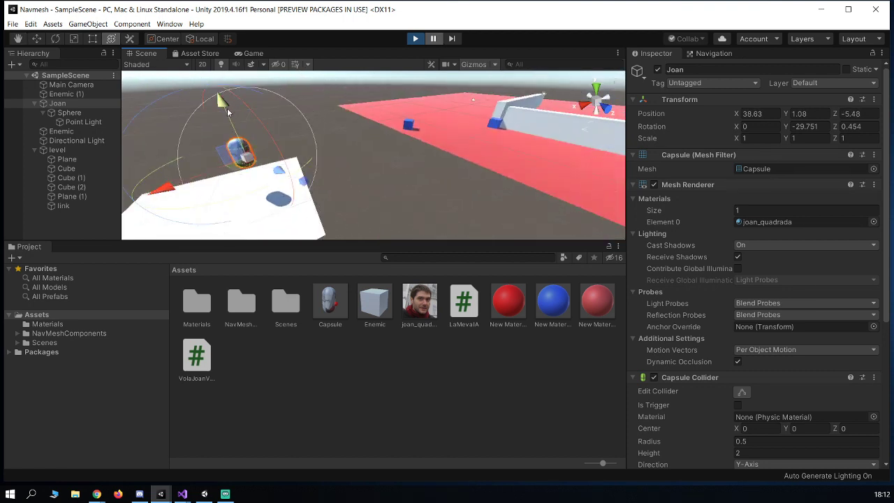
pyautogui.moveTo(227, 108); pyautogui.dragTo(230, 138)
pyautogui.hotkey('ctrl', 's')
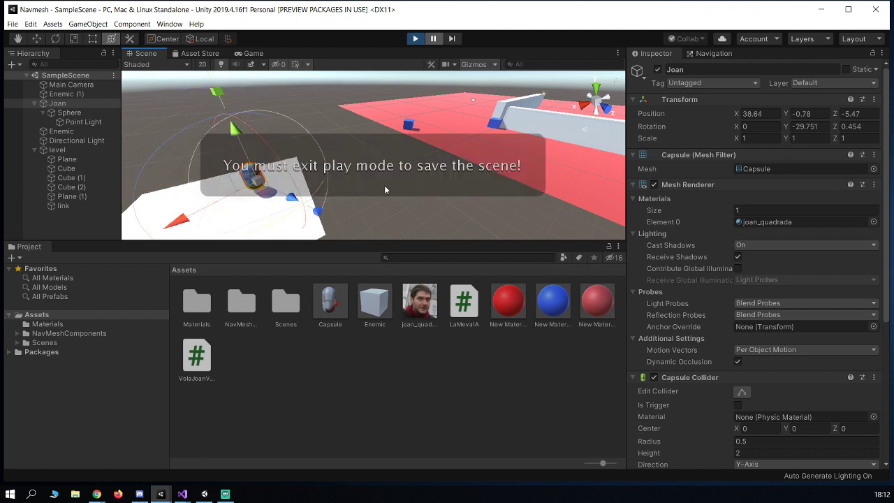
pyautogui.click(413, 145)
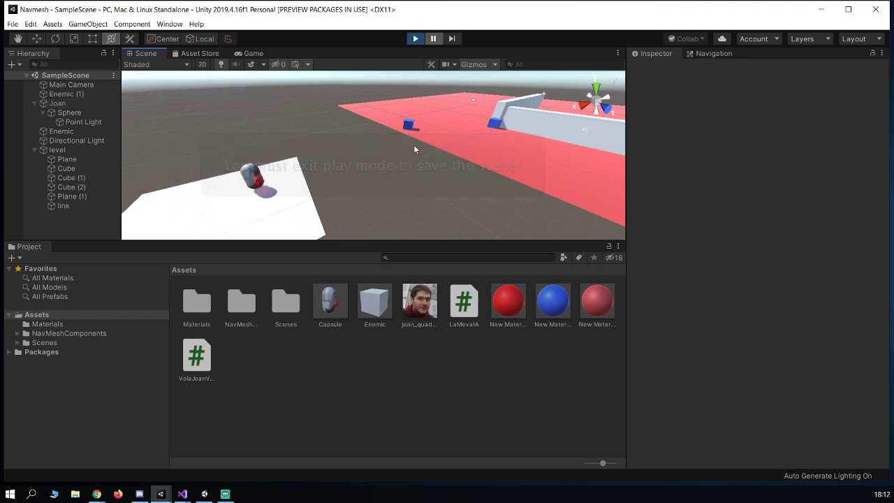
pyautogui.click(434, 39)
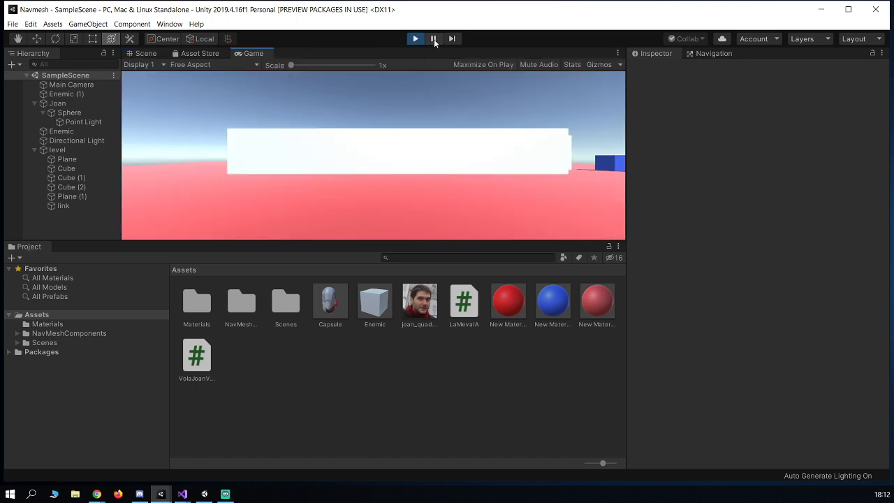
pyautogui.click(139, 54)
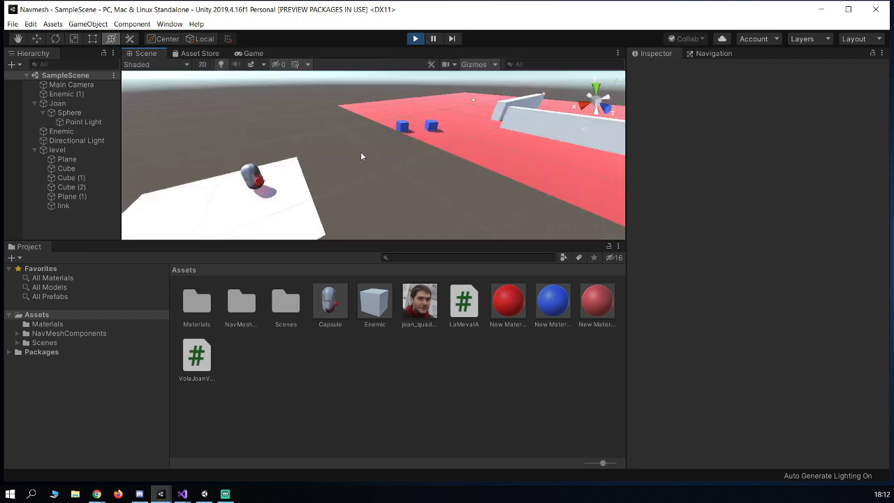
# Turn on Bidirectional on the link's NavMeshLink during the run, watch the cubes' crossing, and stop the test run
pyautogui.click(79, 206)
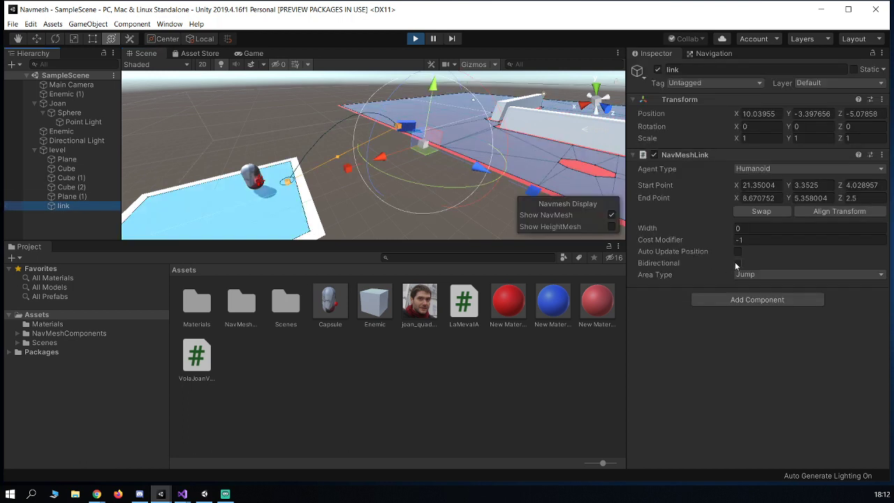
pyautogui.click(737, 263)
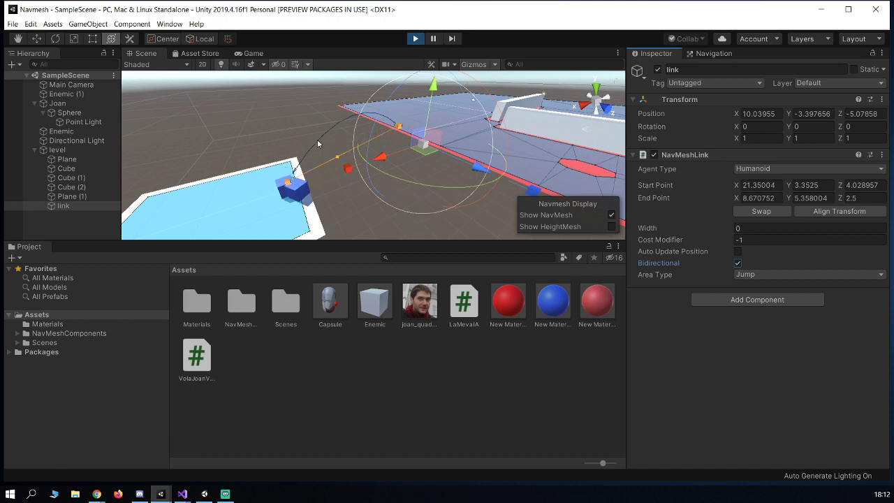
pyautogui.click(414, 39)
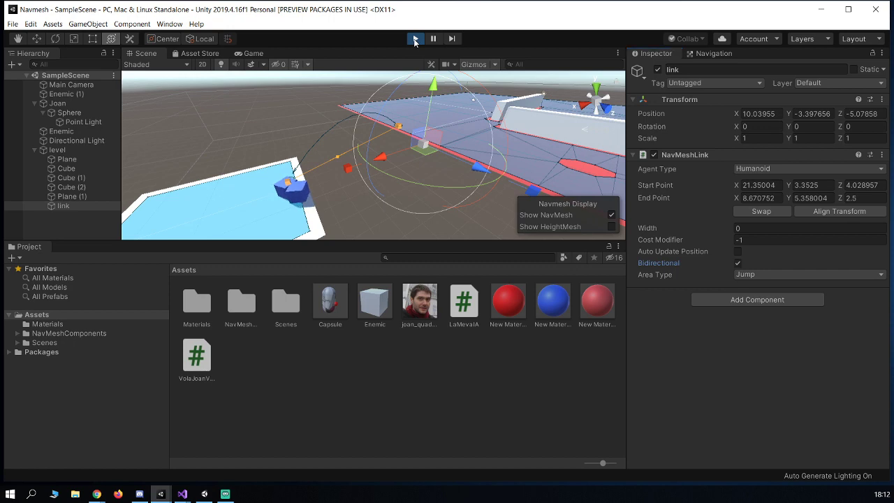
# Open the navigation area settings from the link's Area Type and begin editing the name of the User 3 area
pyautogui.moveTo(436, 133); pyautogui.dragTo(357, 166, button='middle')
pyautogui.scroll(-2, 357, 166)
pyautogui.moveTo(226, 174); pyautogui.dragTo(229, 173, button='middle')
pyautogui.keyDown('alt'); pyautogui.moveTo(228, 173); pyautogui.dragTo(273, 144); pyautogui.keyUp('alt')
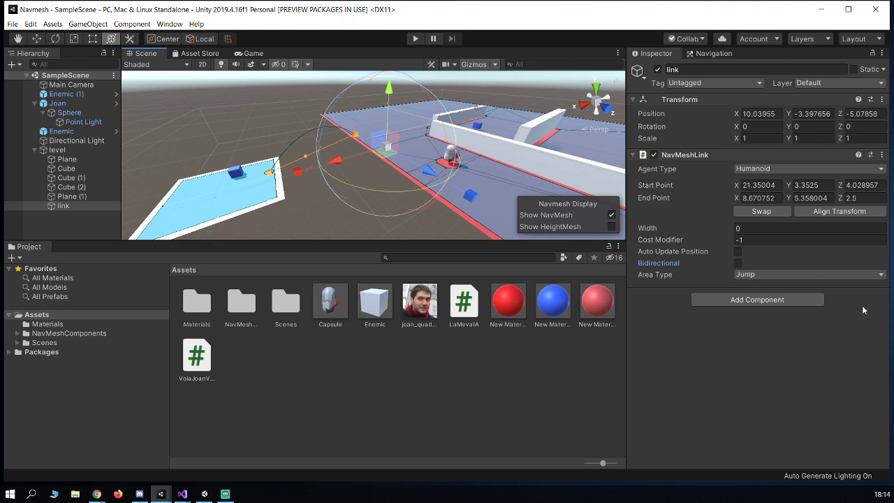
pyautogui.click(858, 274)
pyautogui.click(775, 324)
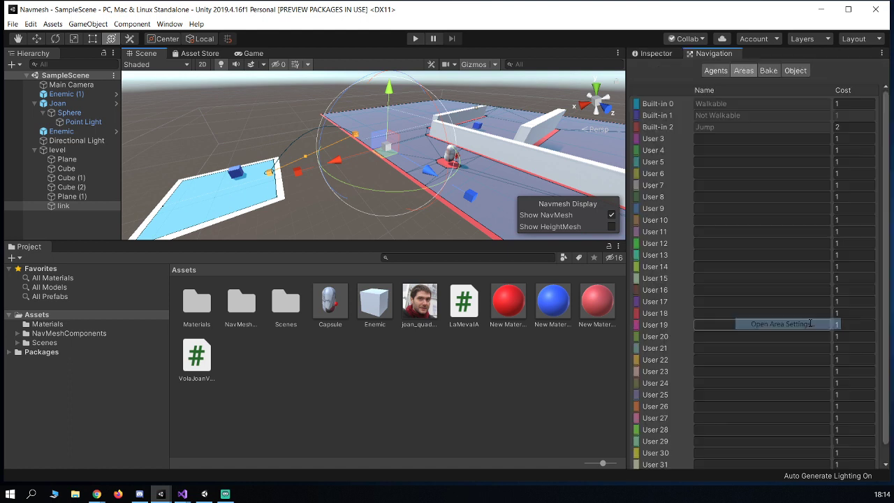
pyautogui.click(723, 138)
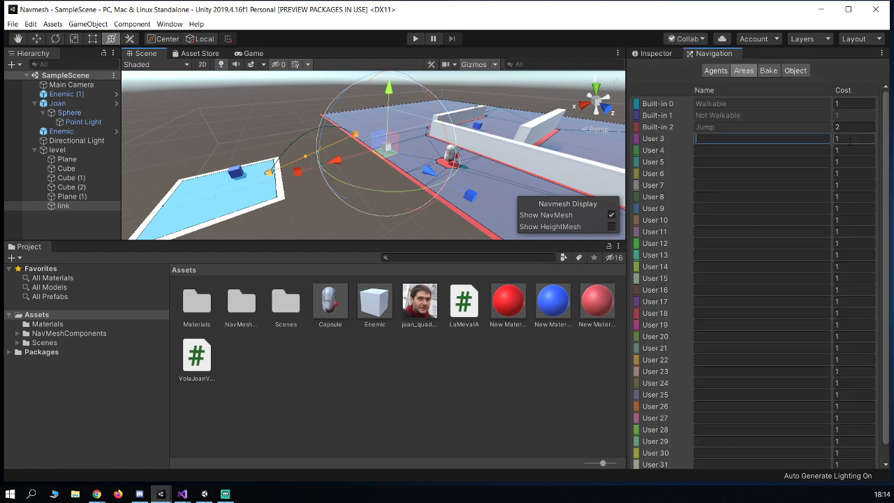